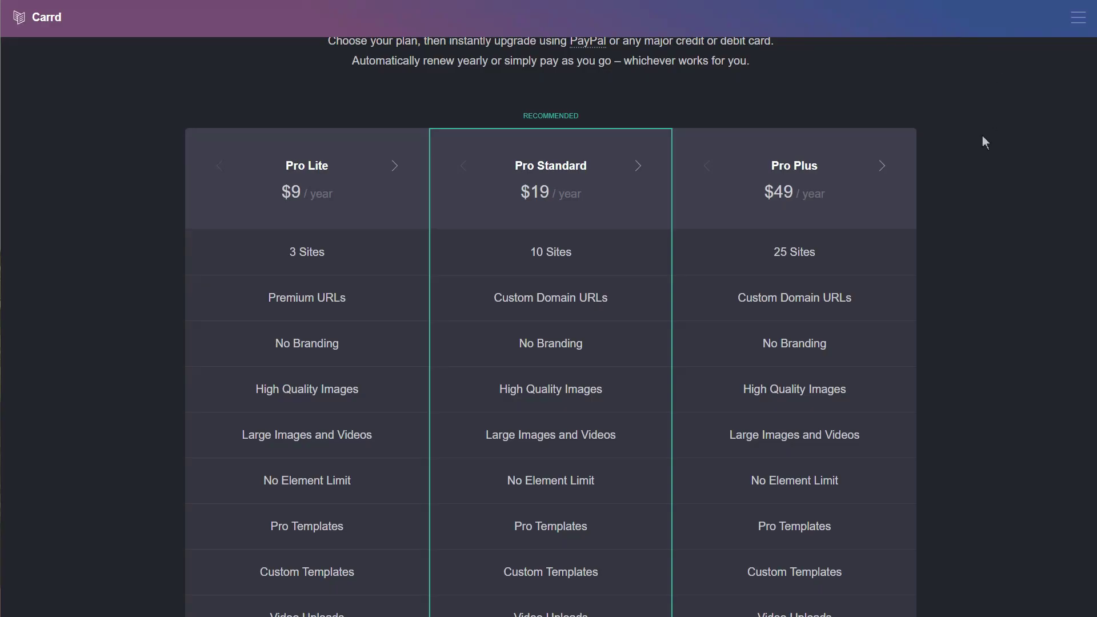
Step: Scroll up and down through Carrd's Pro Lite, Pro Standard and Pro Plus comparison table
scroll(982, 132, "up", 2)
scroll(983, 125, "down", 2)
scroll(920, 171, "up", 2)
scroll(904, 197, "down", 5)
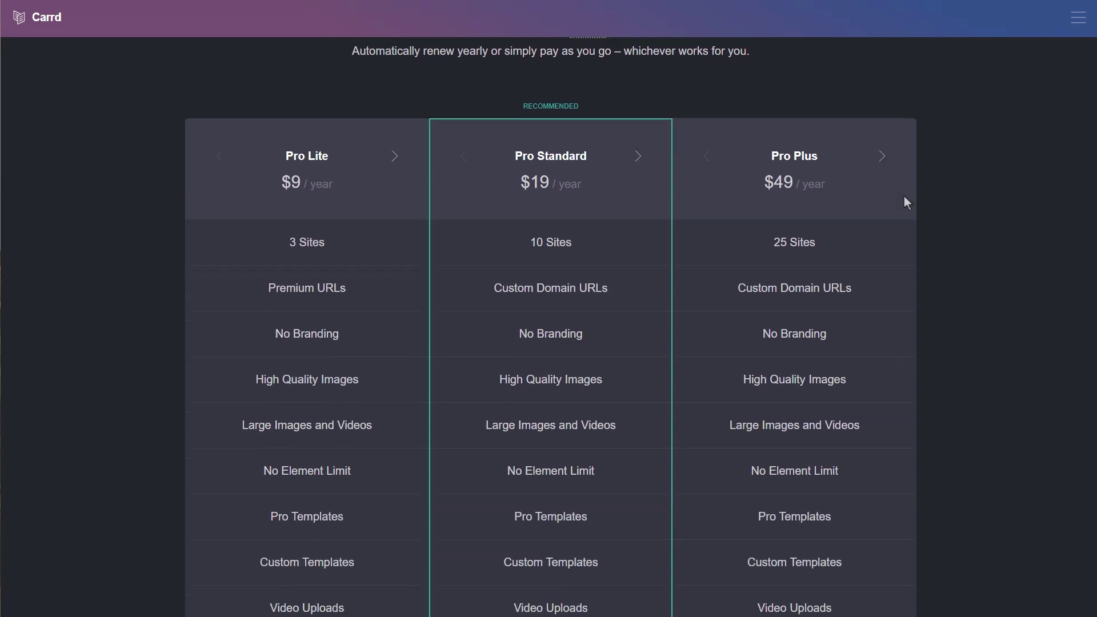
scroll(898, 201, "down", 13)
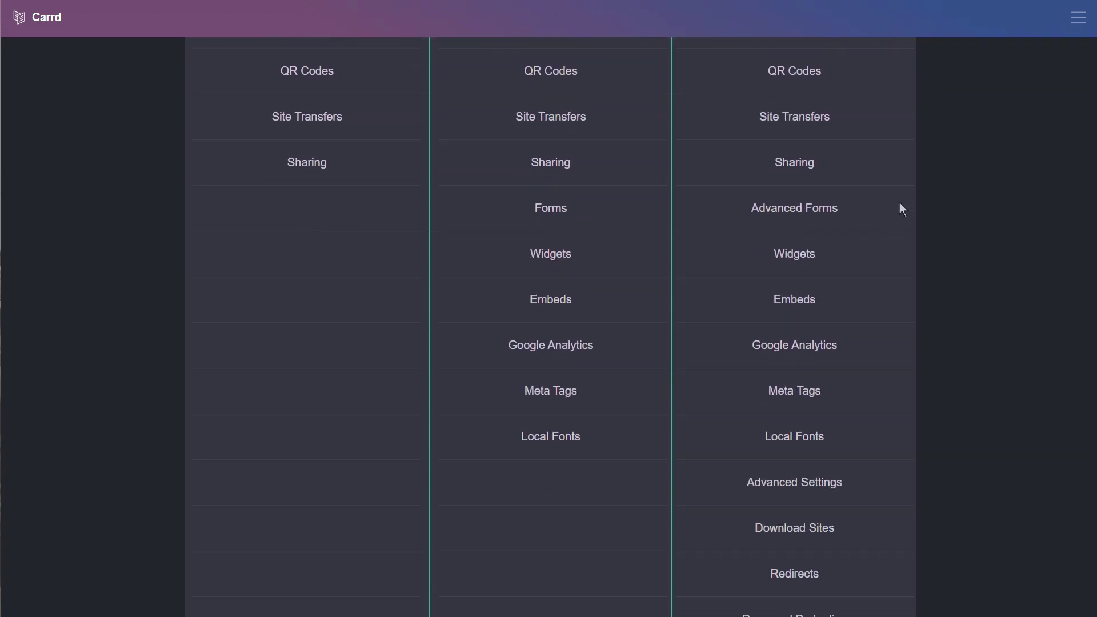
scroll(889, 219, "up", 8)
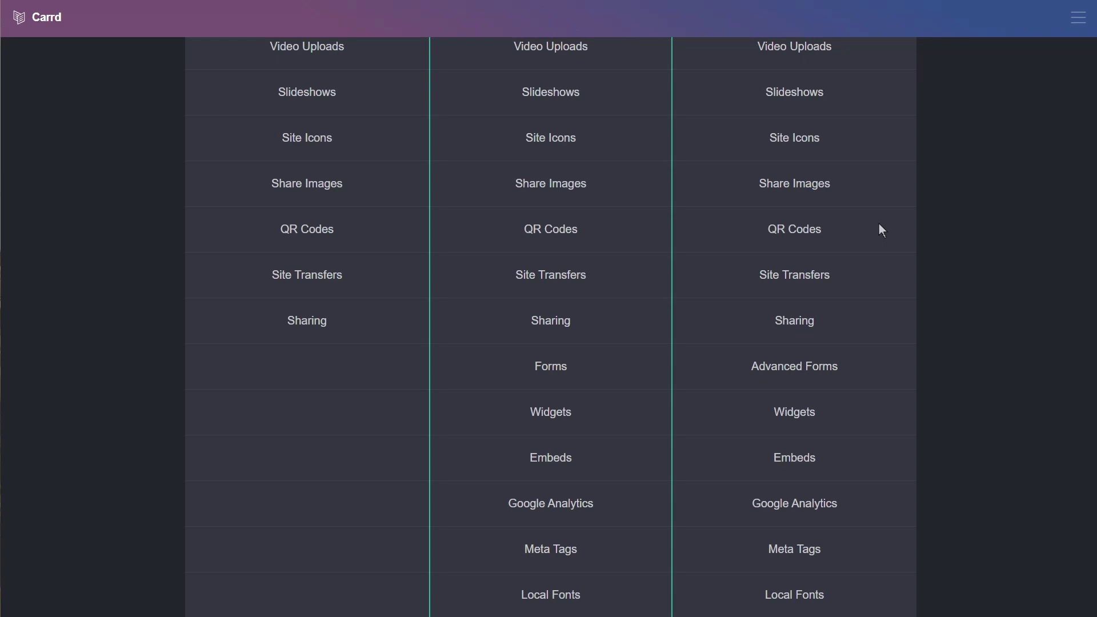
scroll(657, 257, "up", 2)
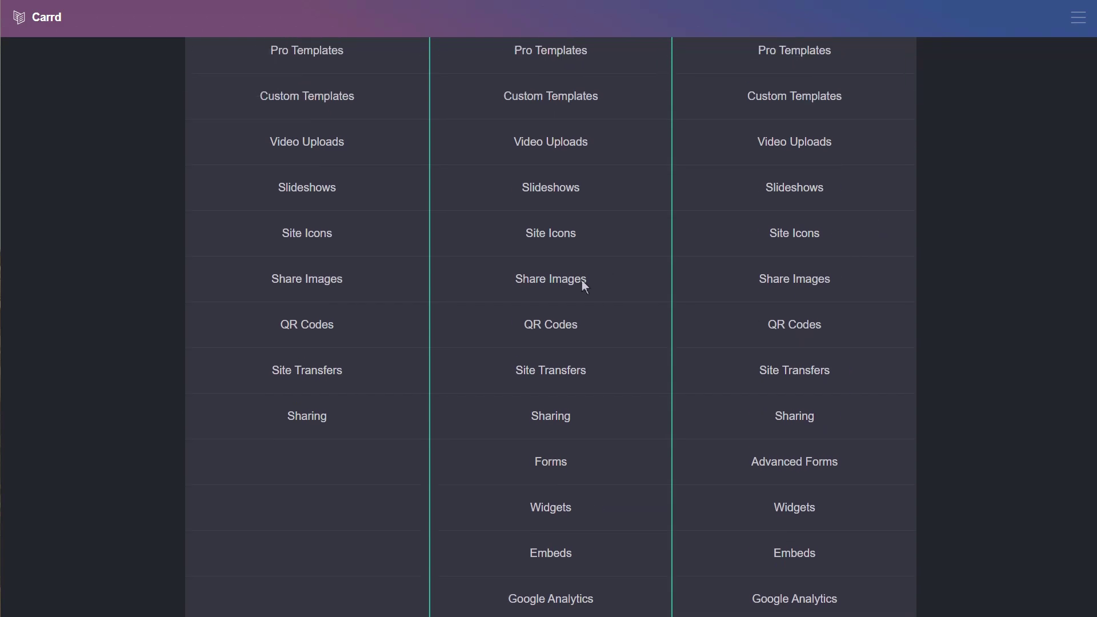
scroll(428, 334, "up", 2)
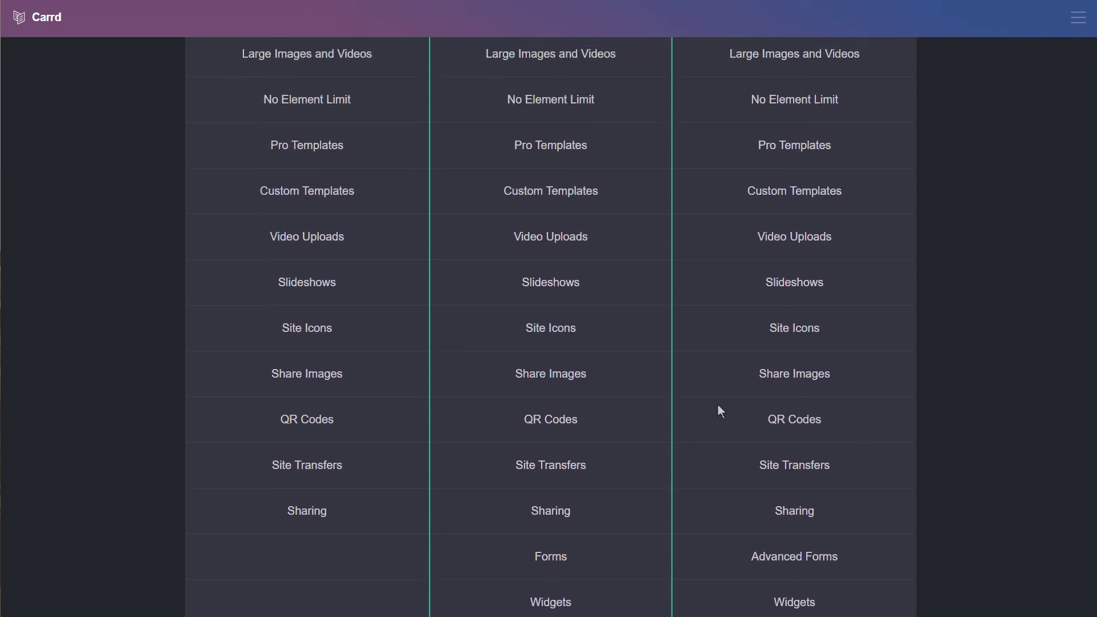
scroll(603, 398, "down", 2)
scroll(605, 400, "up", 2)
scroll(606, 402, "up", 2)
scroll(360, 309, "up", 4)
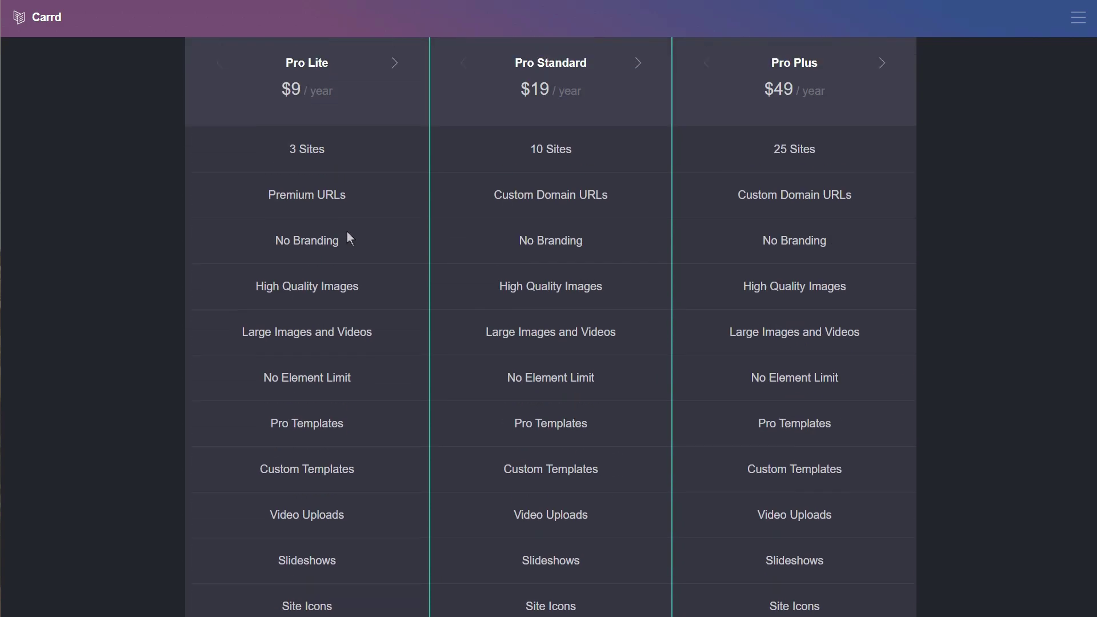
scroll(310, 295, "down", 12)
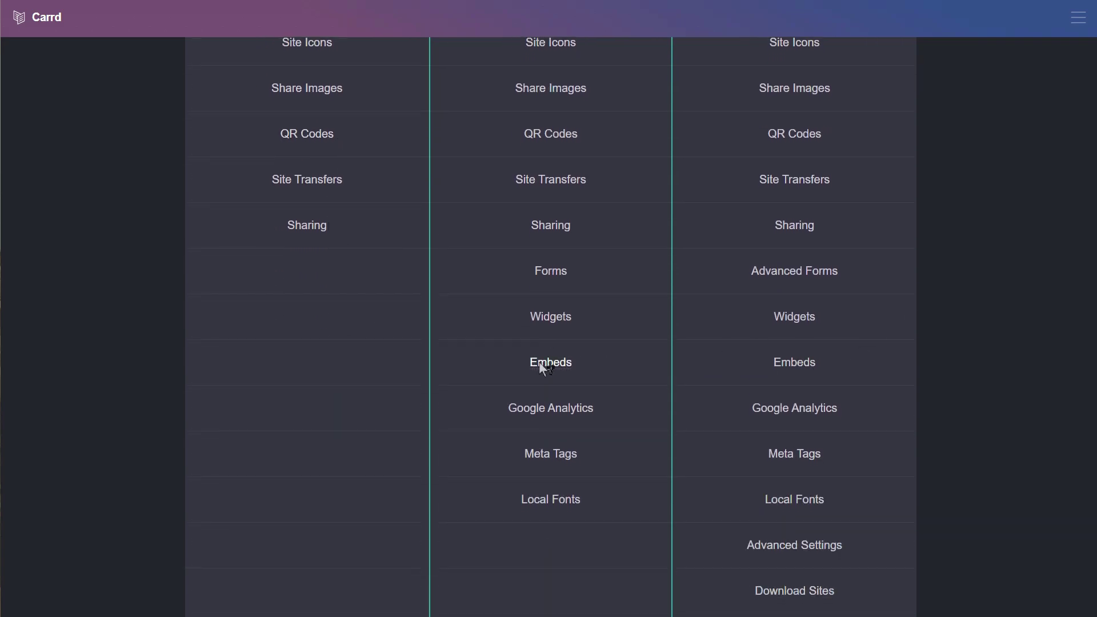
scroll(588, 95, "up", 12)
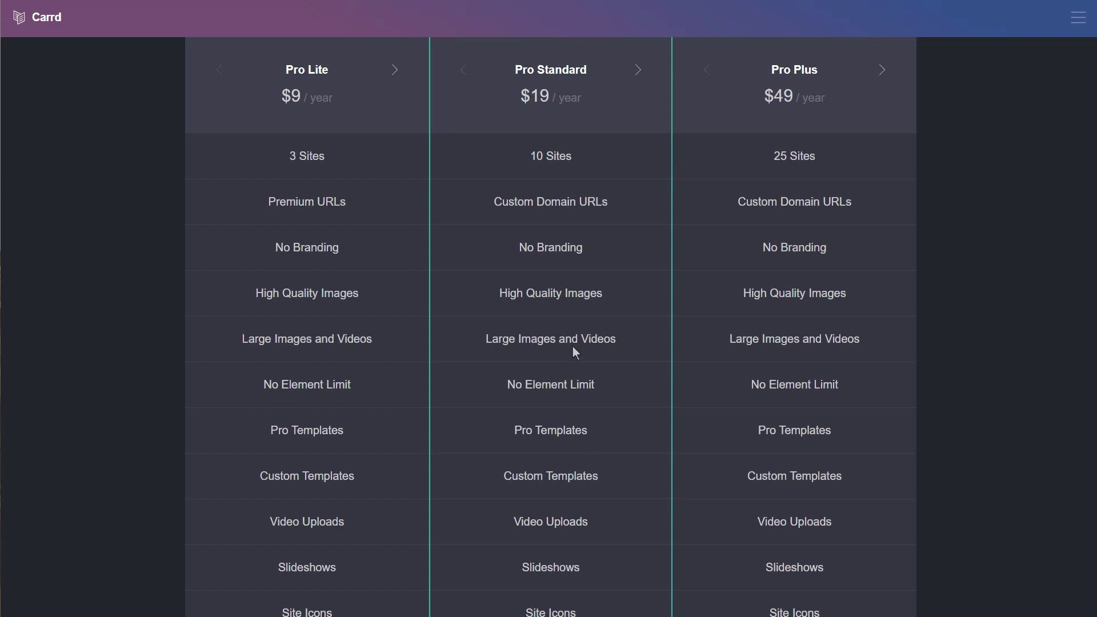
scroll(573, 350, "down", 6)
scroll(580, 303, "down", 6)
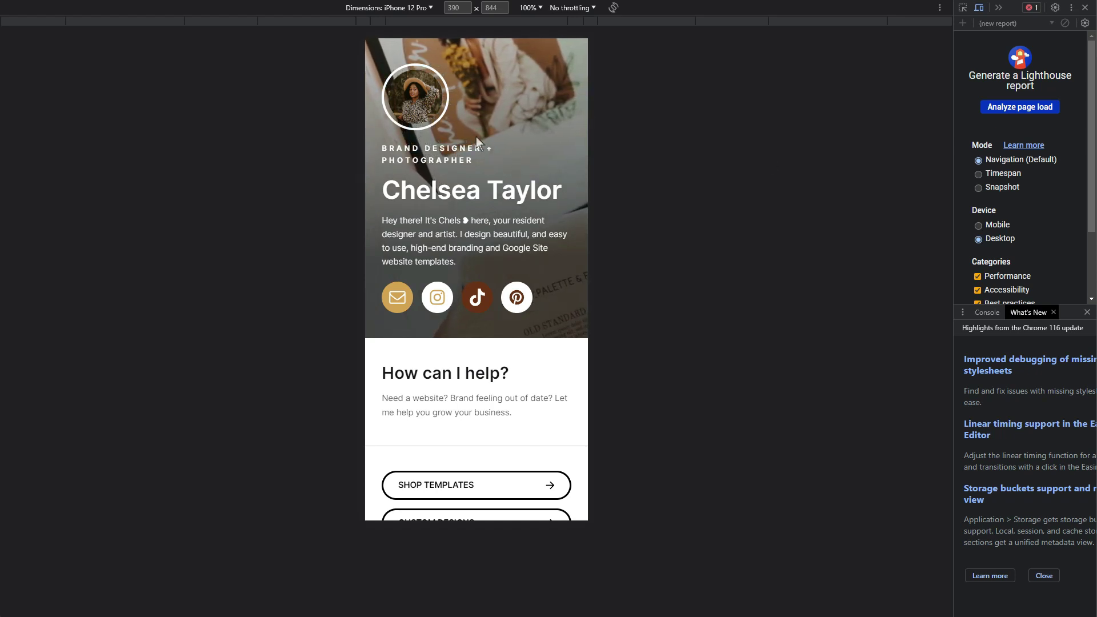
Step: Switch the device preview from iPhone 12 Pro to iPad Pro (1024 × 1366)
scroll(470, 117, "down", 1)
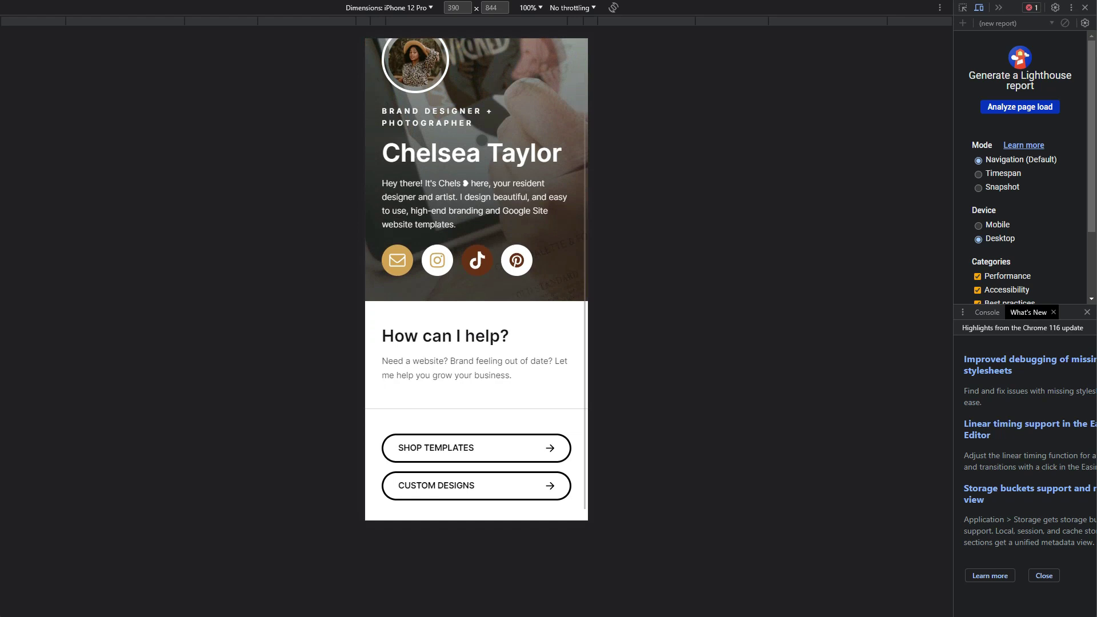
scroll(476, 228, "up", 1)
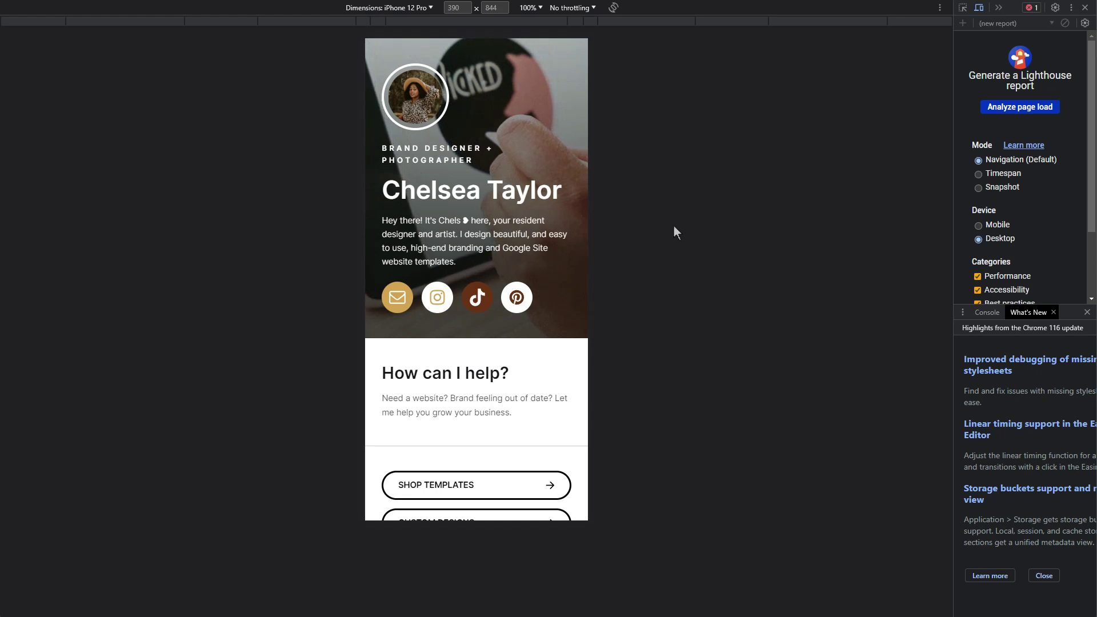
scroll(529, 163, "down", 1)
scroll(537, 191, "up", 1)
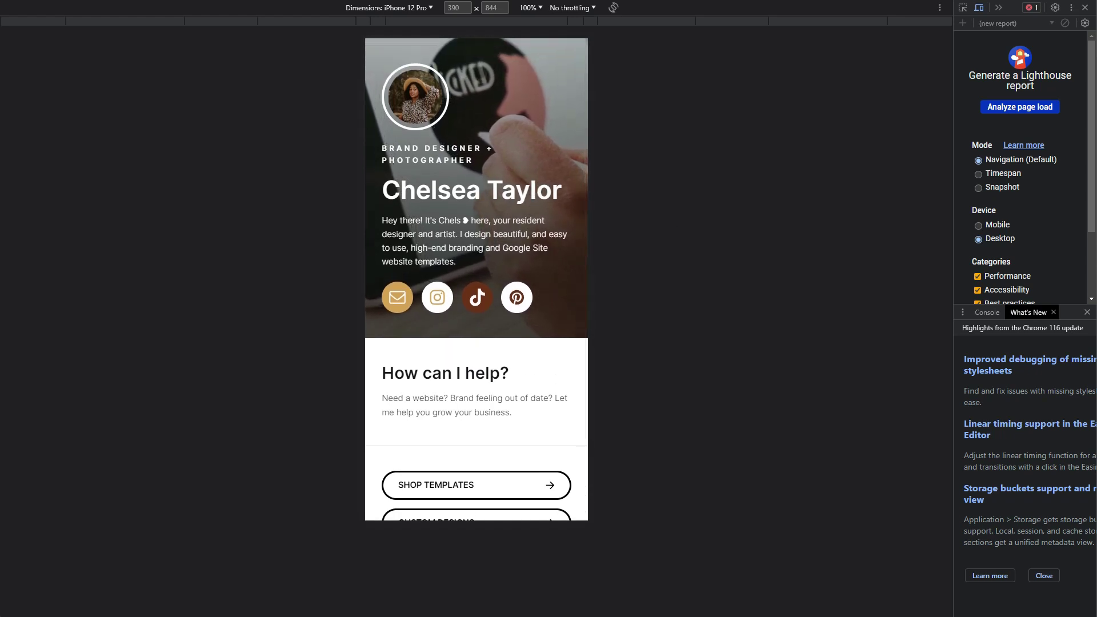
scroll(536, 189, "down", 1)
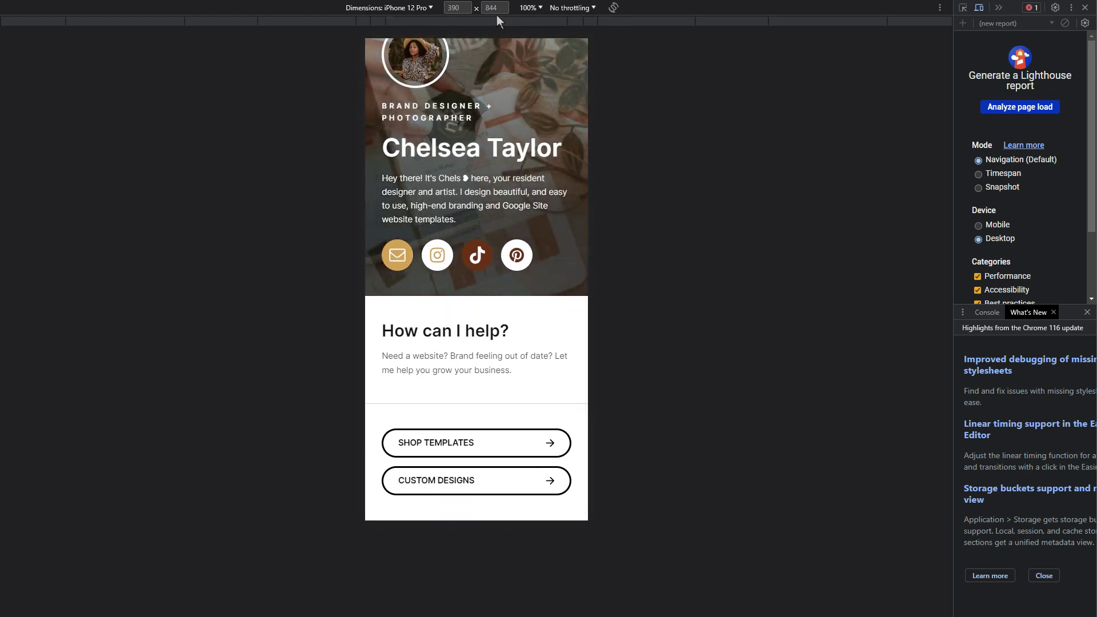
left_click(413, 8)
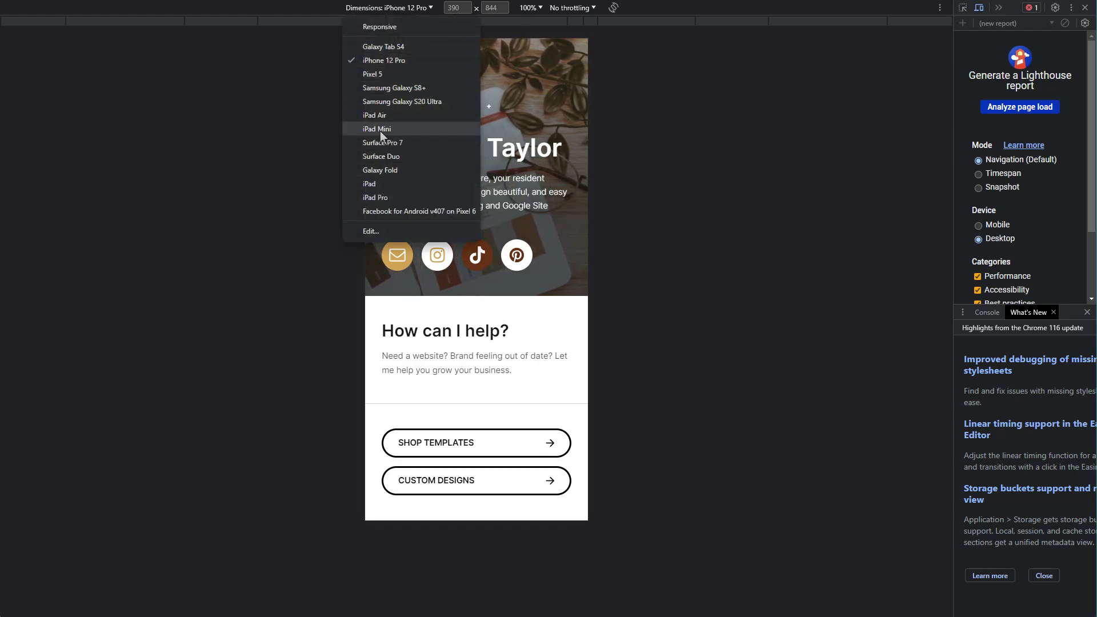
left_click(375, 197)
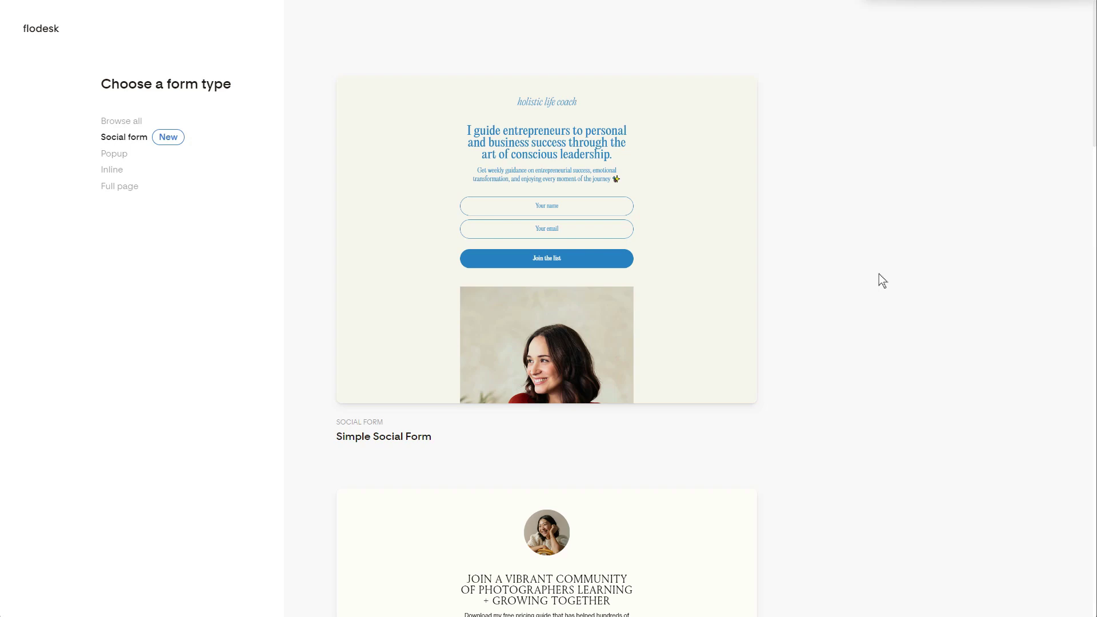
Step: Browse the social form templates and start customizing the Simple Social Form template
scroll(872, 284, "down", 15)
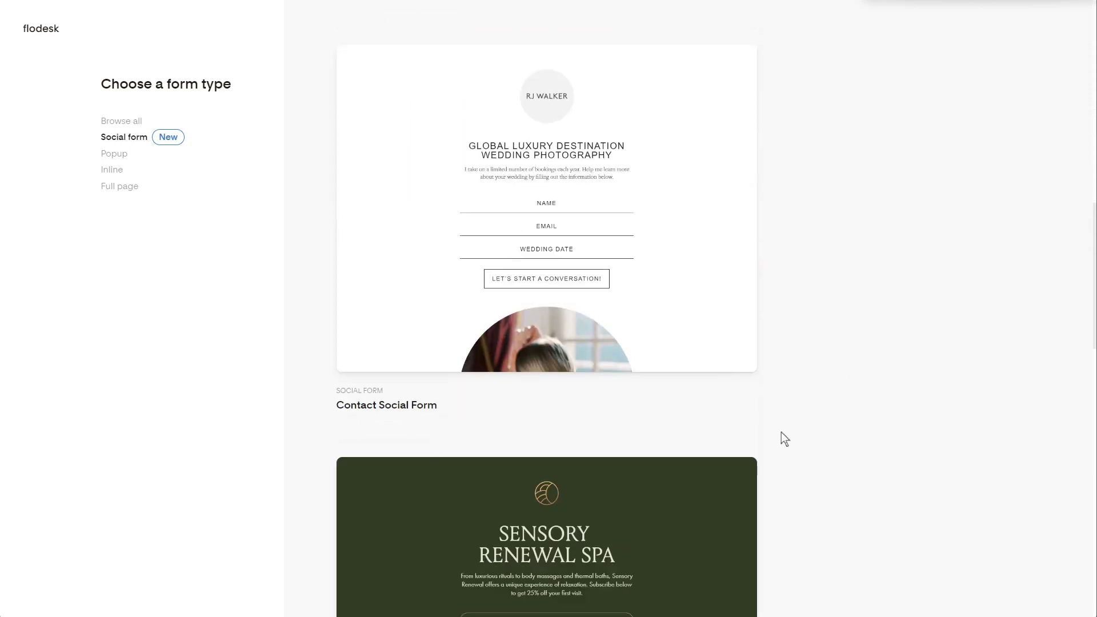
scroll(782, 440, "down", 10)
scroll(780, 455, "down", 8)
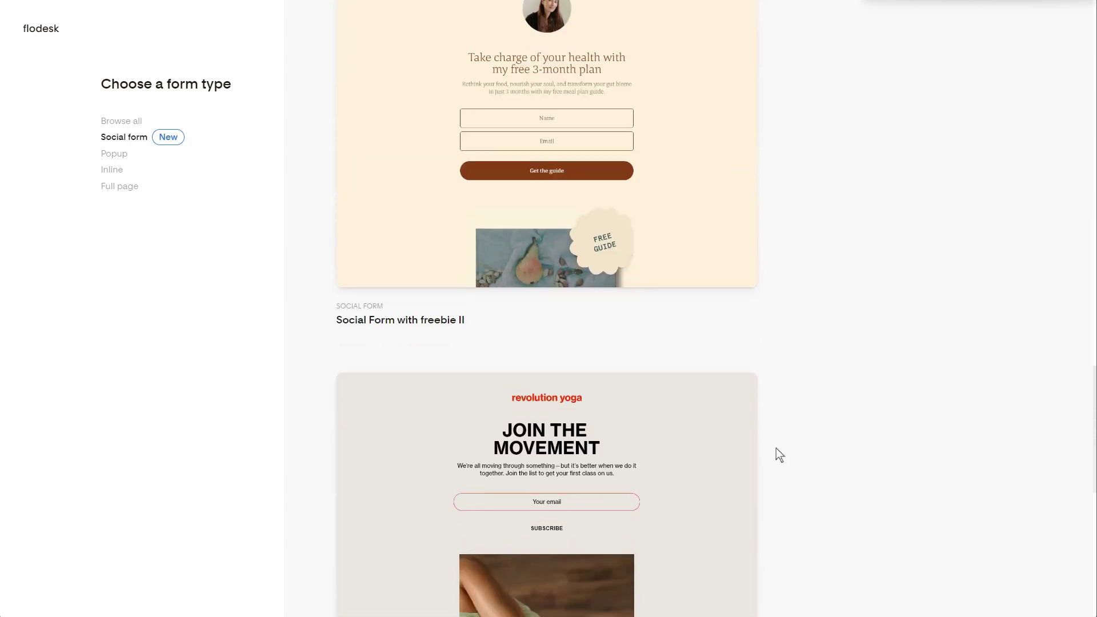
scroll(778, 452, "down", 6)
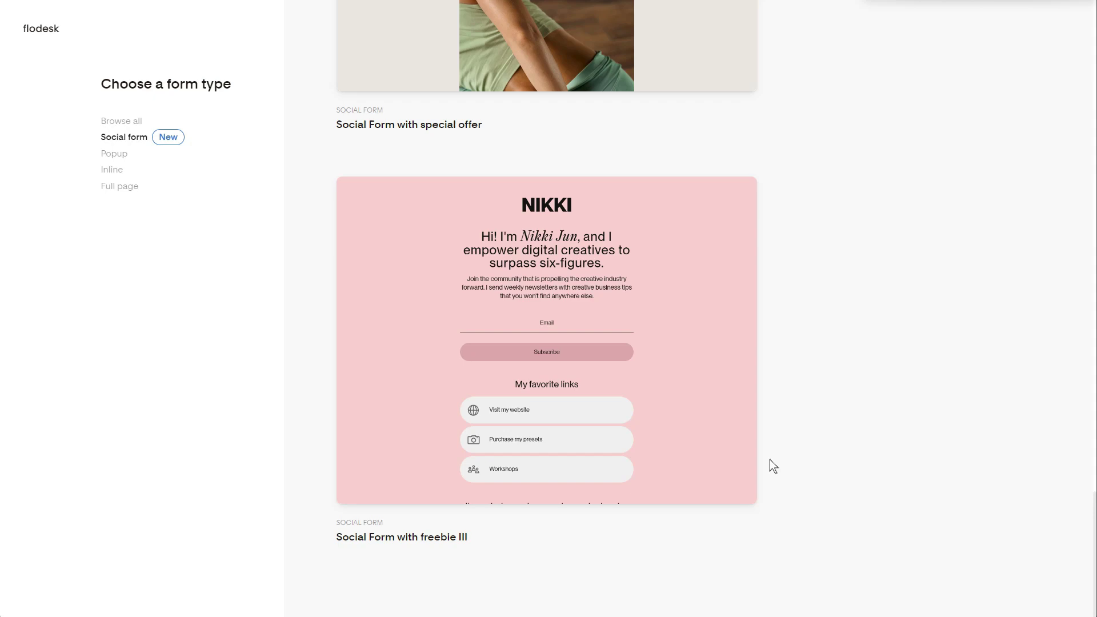
scroll(763, 460, "up", 12)
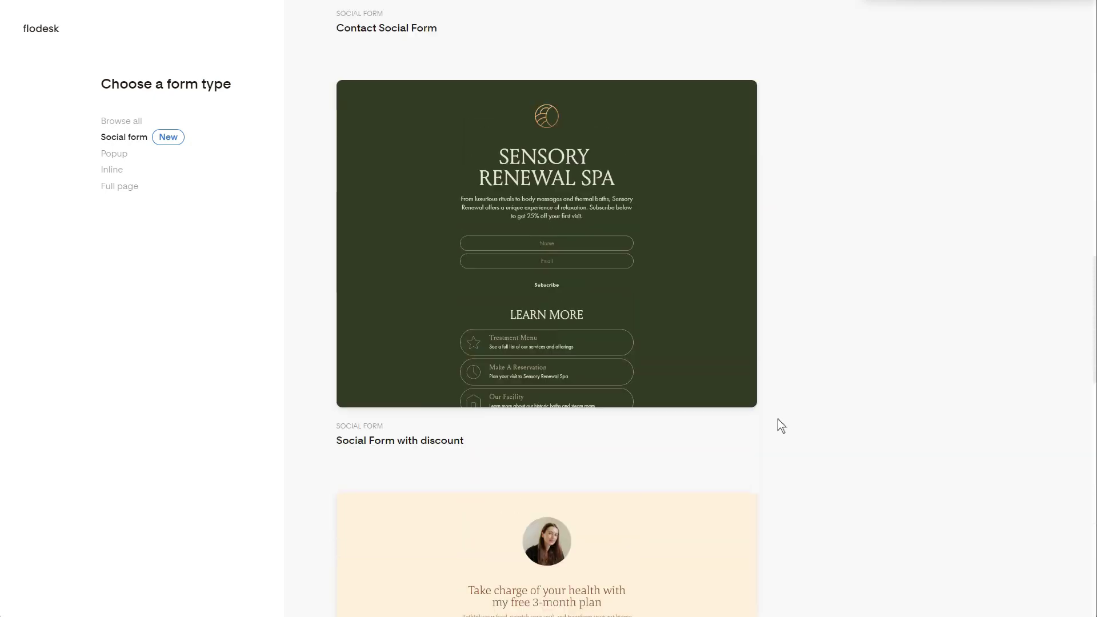
scroll(781, 422, "up", 2)
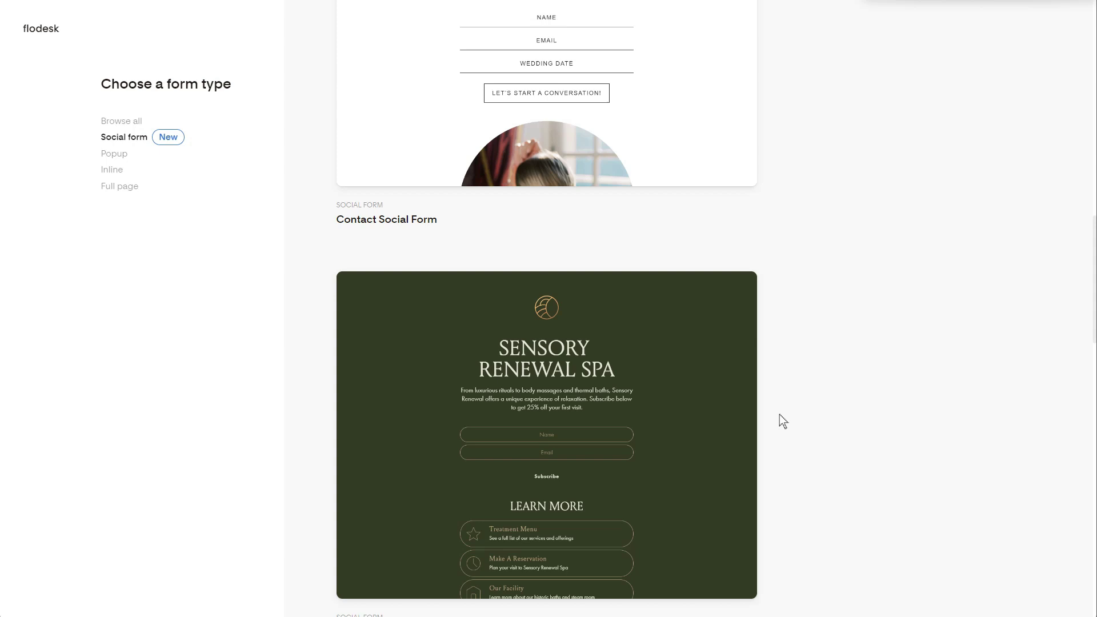
scroll(786, 431, "up", 3)
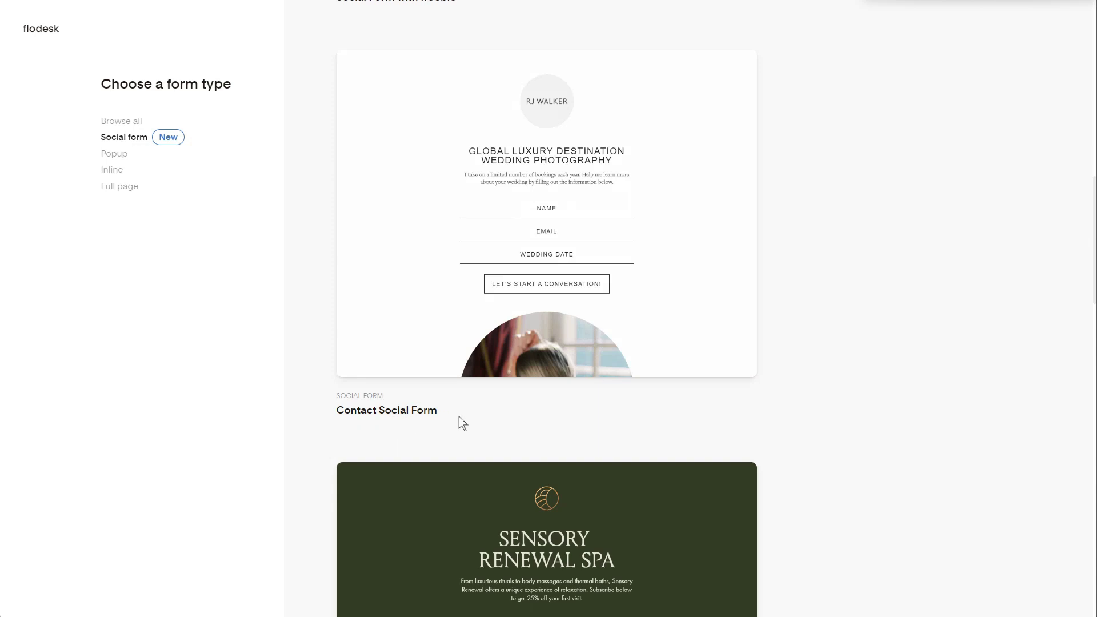
mouse_move(651, 341)
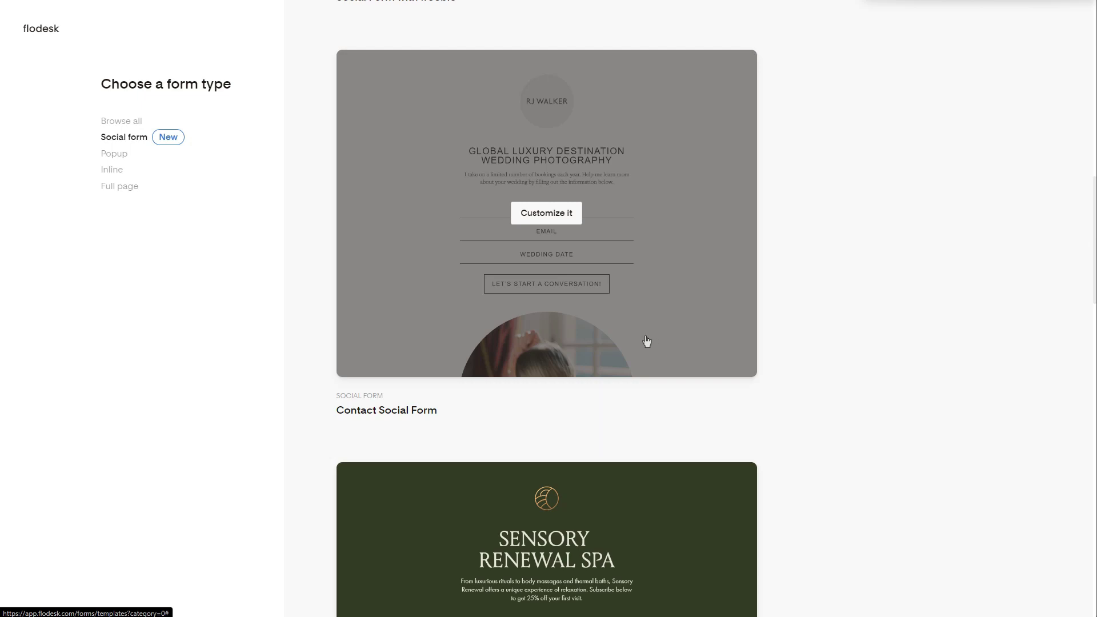
scroll(648, 337, "up", 15)
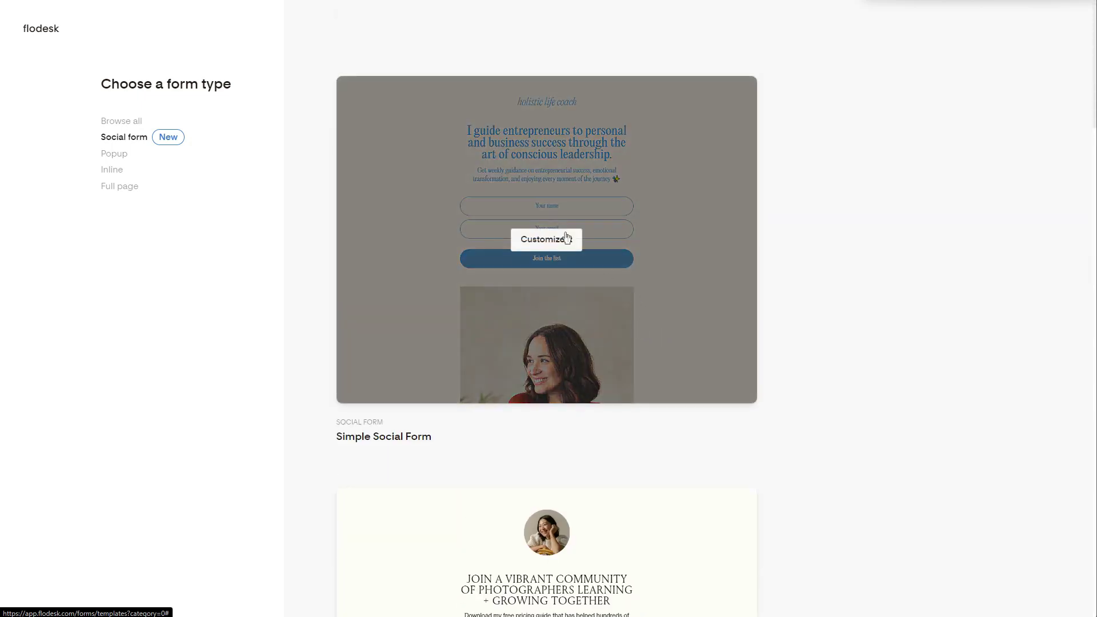
left_click(564, 238)
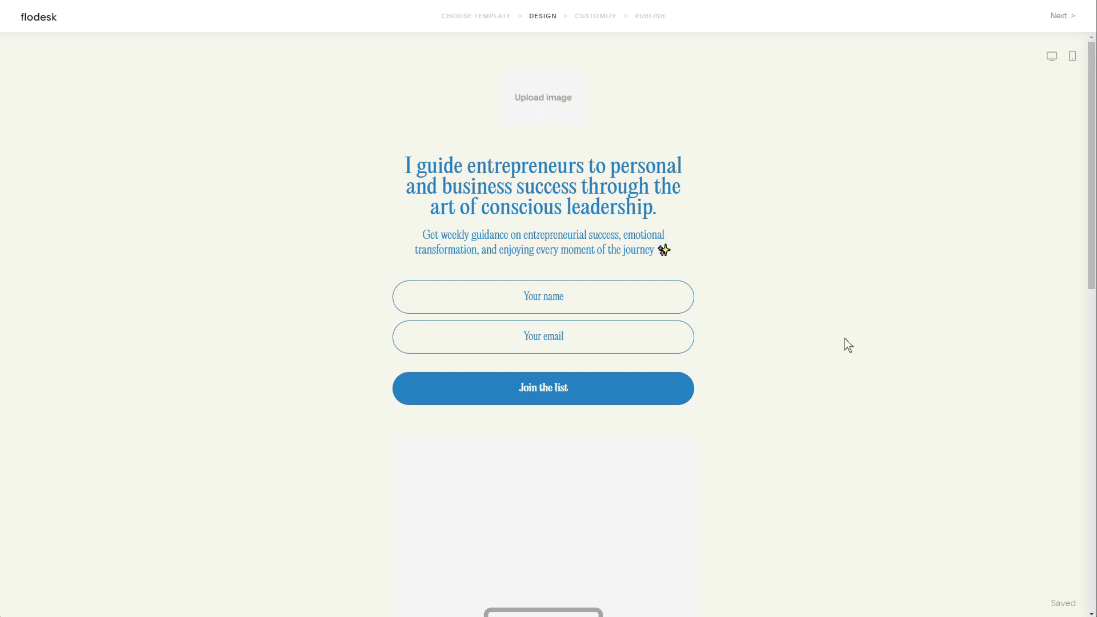
Step: Open the social icons row settings and view its linked accounts
scroll(763, 343, "down", 13)
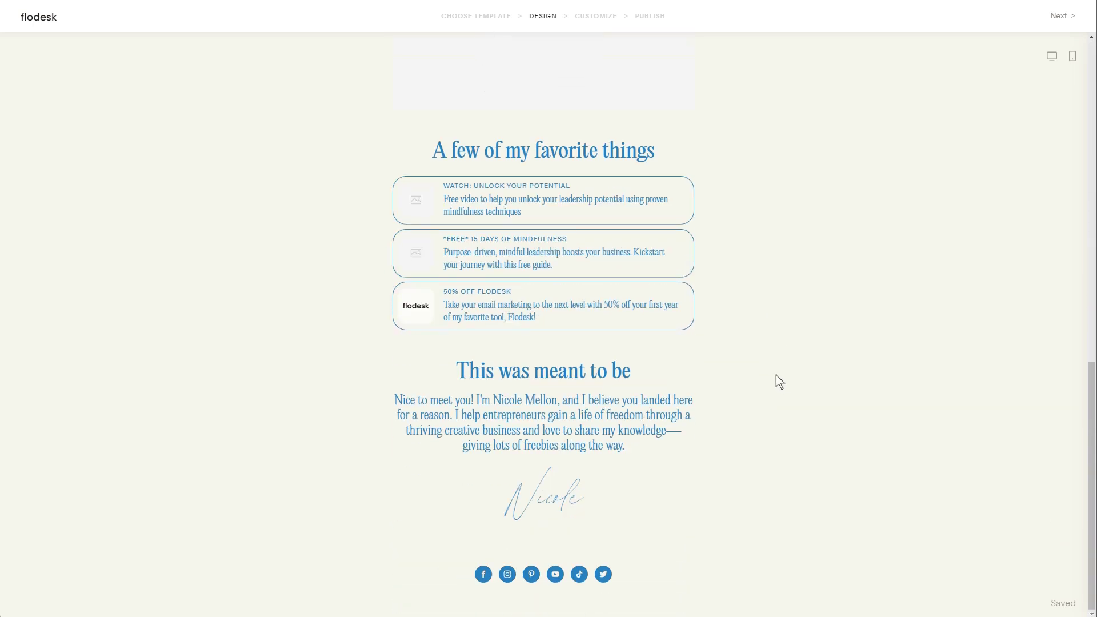
scroll(776, 381, "up", 10)
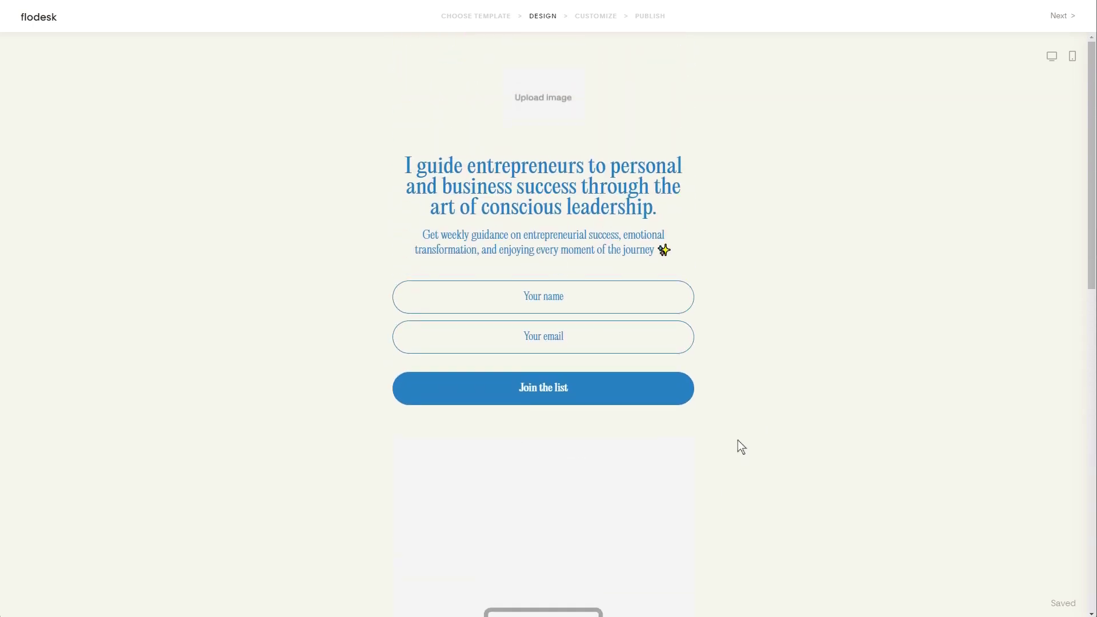
scroll(737, 439, "down", 8)
scroll(748, 454, "down", 3)
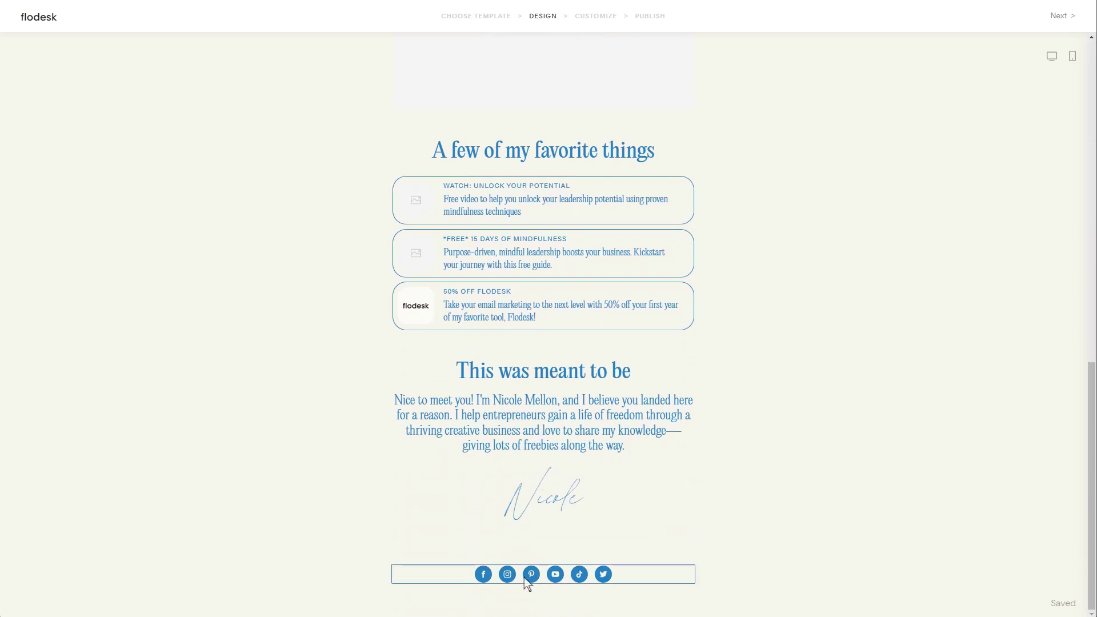
left_click(577, 571)
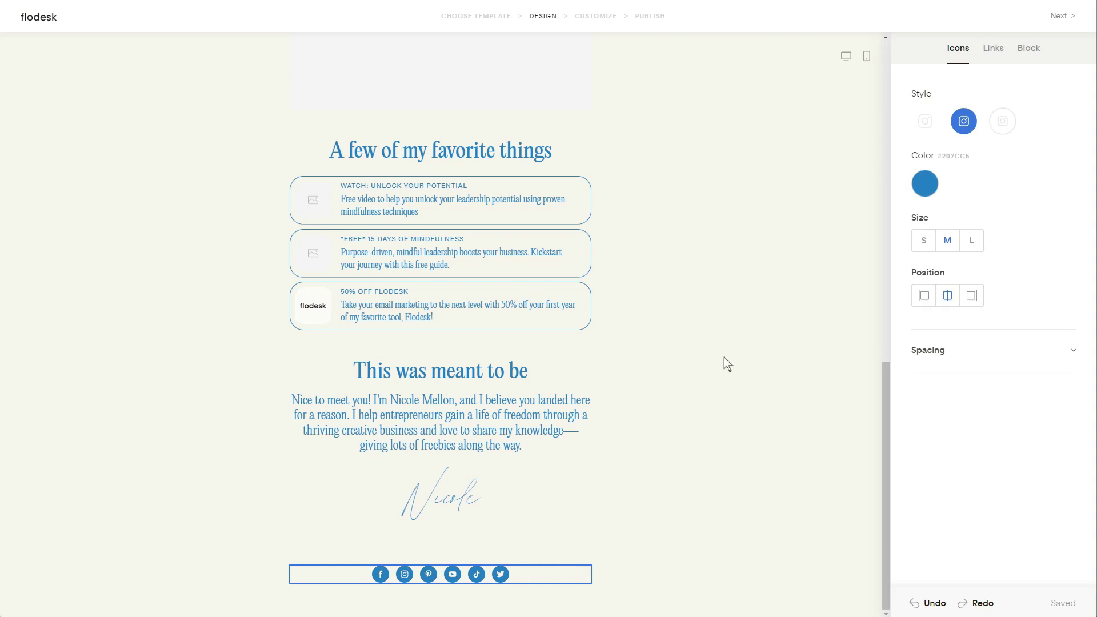
left_click(992, 48)
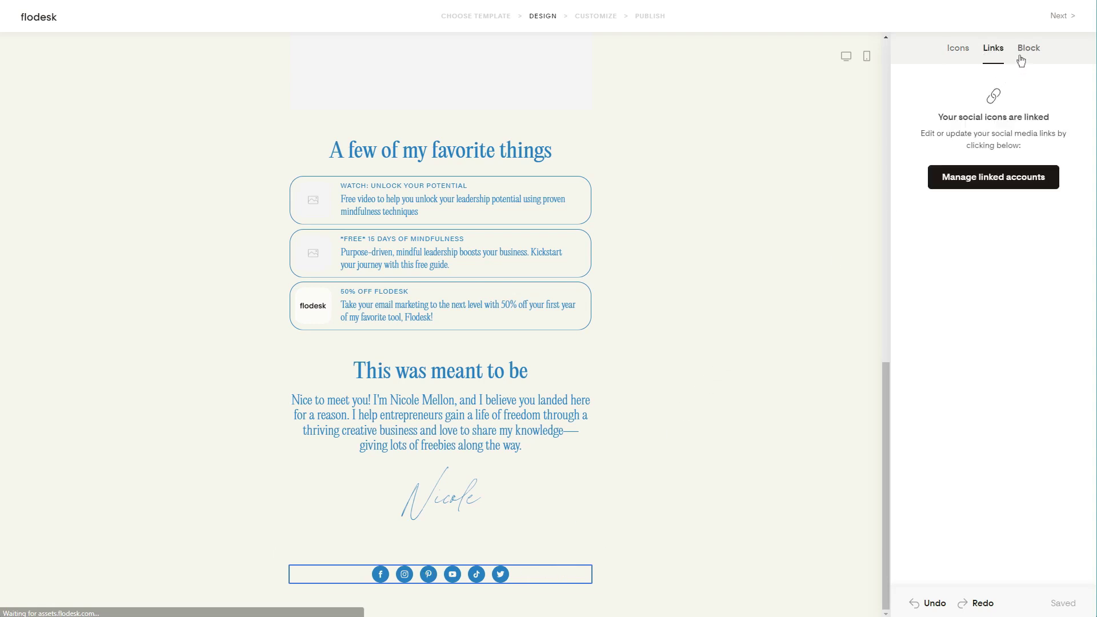
Step: Show the icons row's Block tab with its Padding options
left_click(1027, 49)
scroll(514, 522, "up", 2)
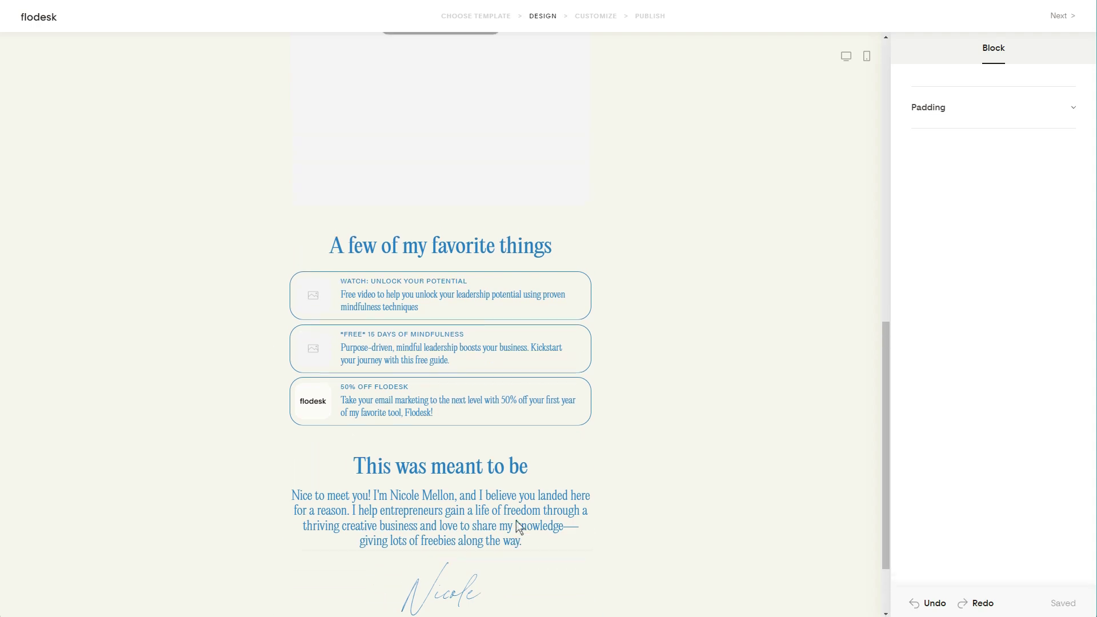
scroll(571, 342, "up", 10)
scroll(588, 504, "up", 3)
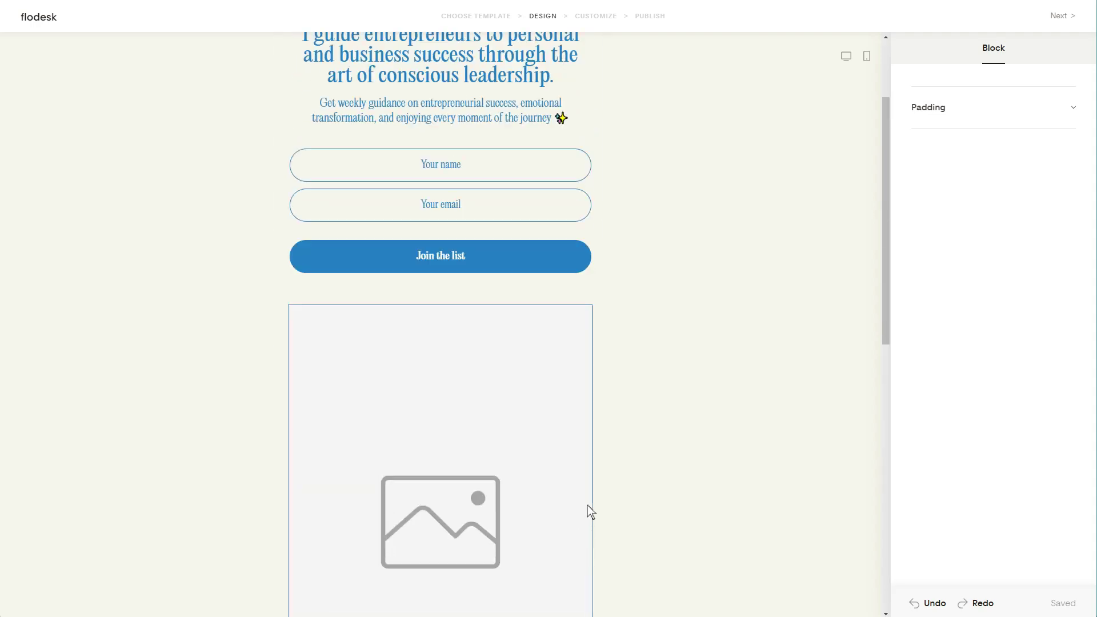
scroll(583, 515, "down", 8)
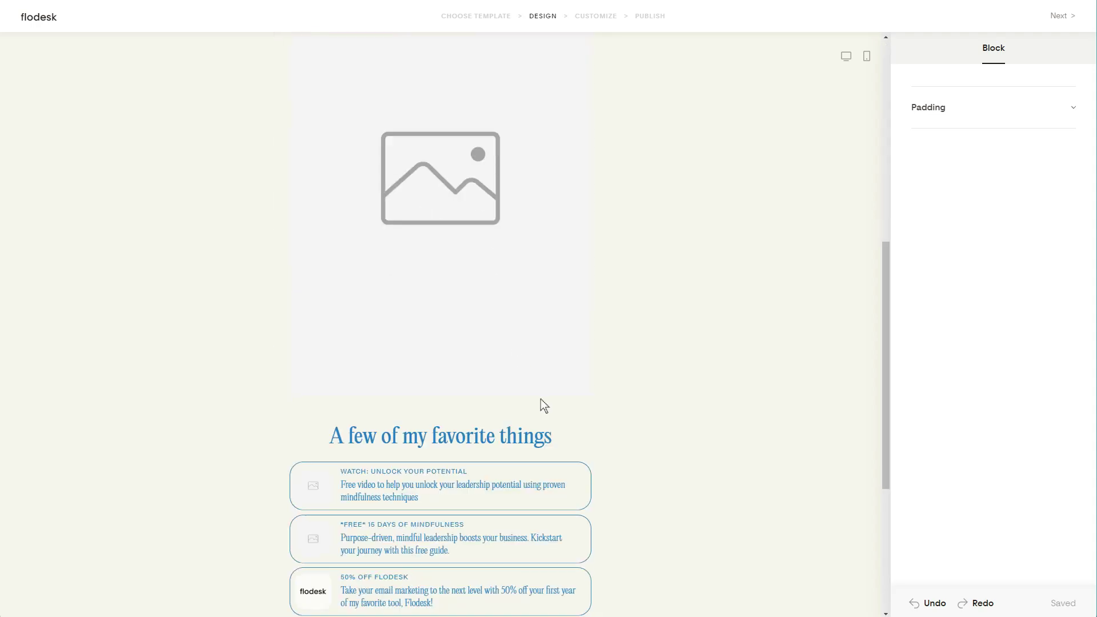
scroll(540, 410, "down", 5)
scroll(532, 414, "up", 13)
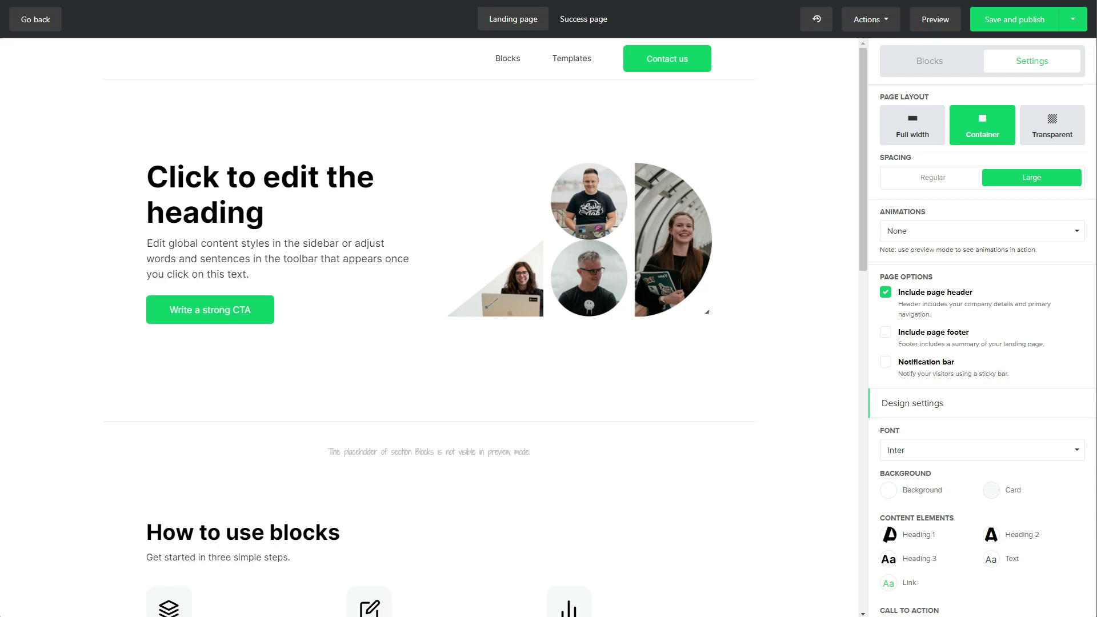
Step: Try the Full width, Container and Transparent page layouts, settling on Container
scroll(612, 103, "down", 10)
scroll(683, 296, "down", 5)
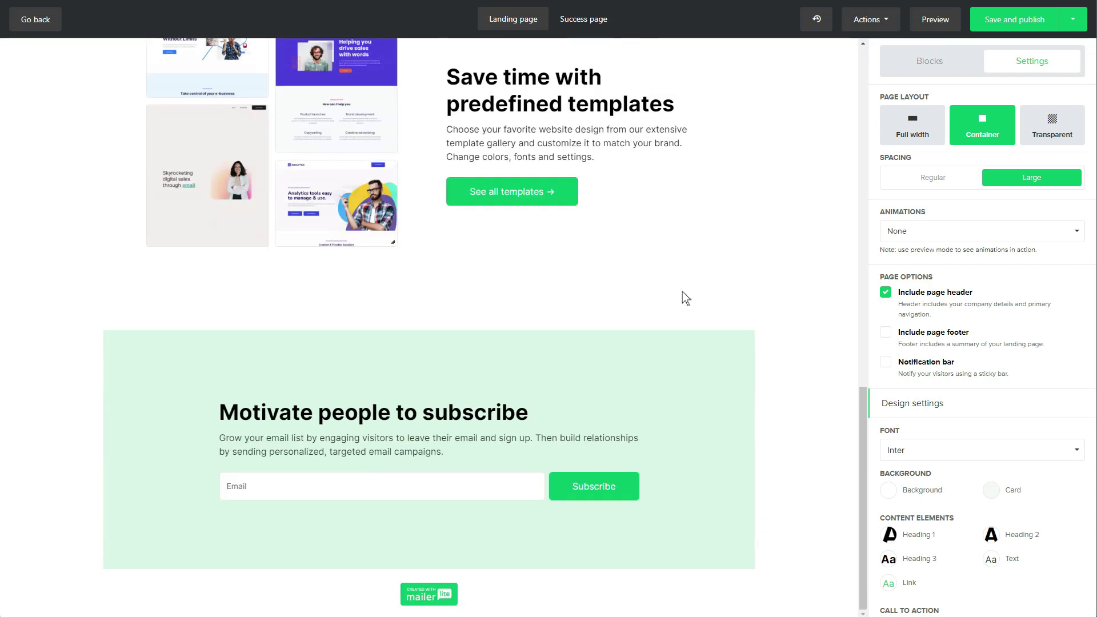
scroll(742, 348, "up", 15)
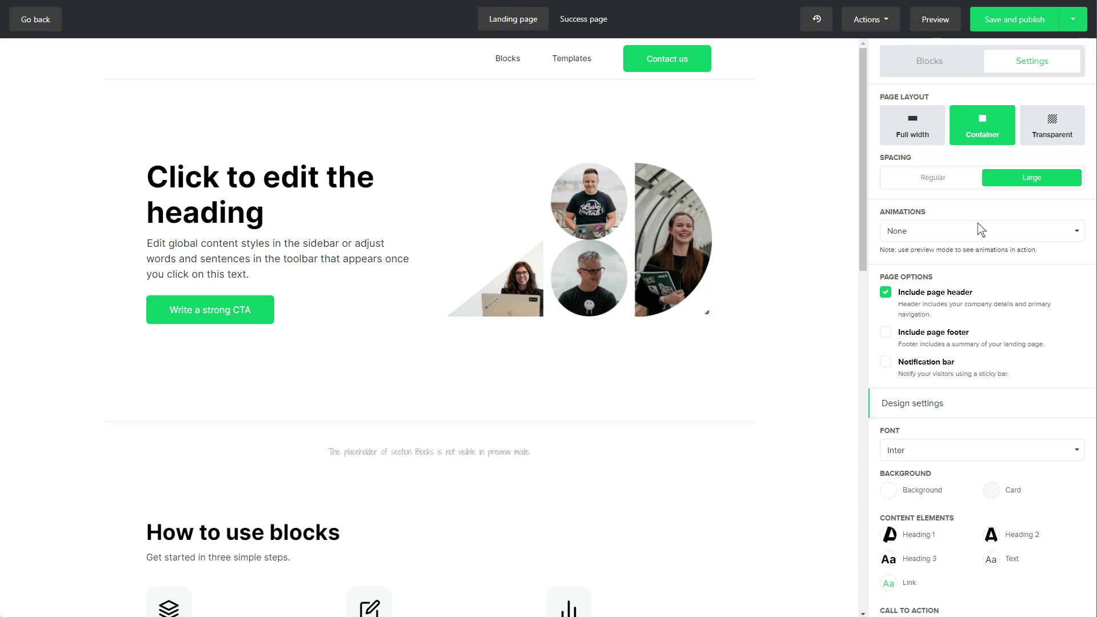
left_click(883, 124)
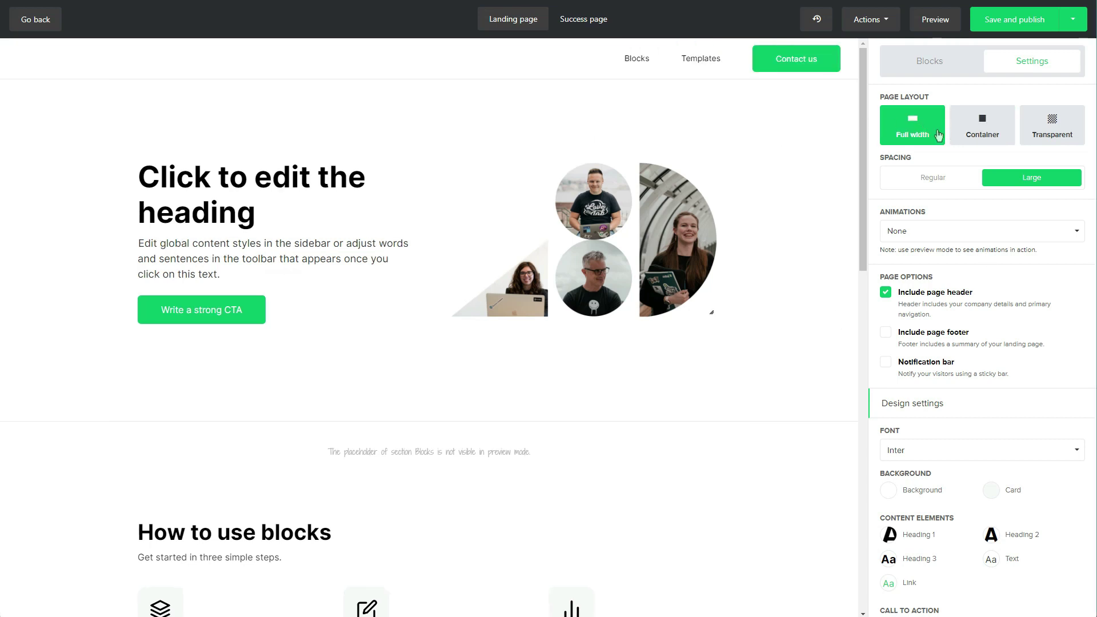
left_click(973, 125)
left_click(1054, 124)
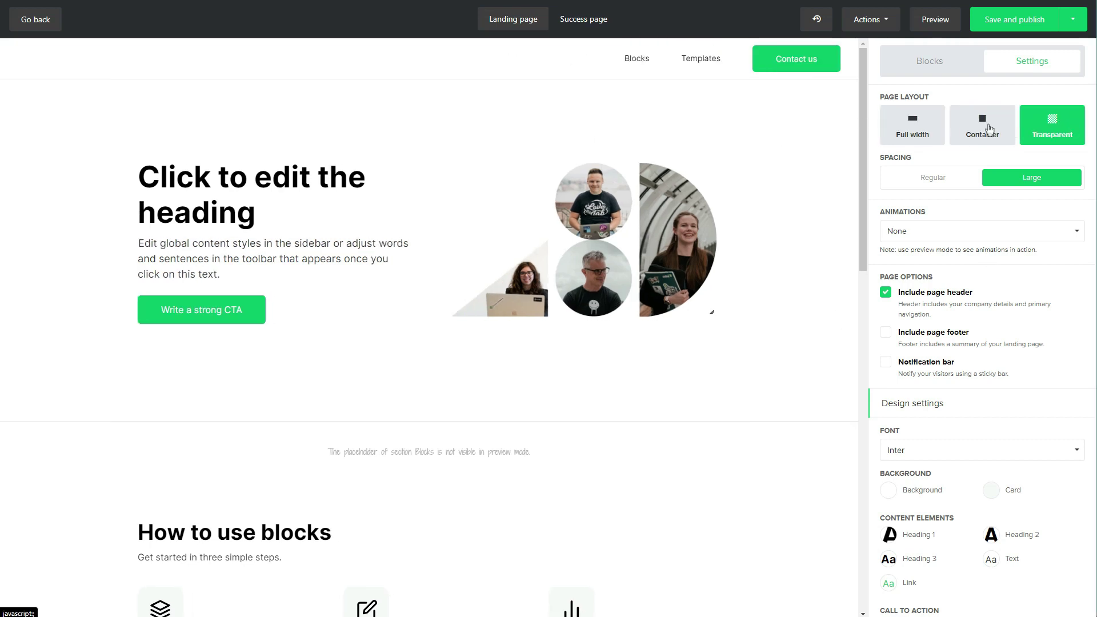
left_click(989, 130)
mouse_move(445, 186)
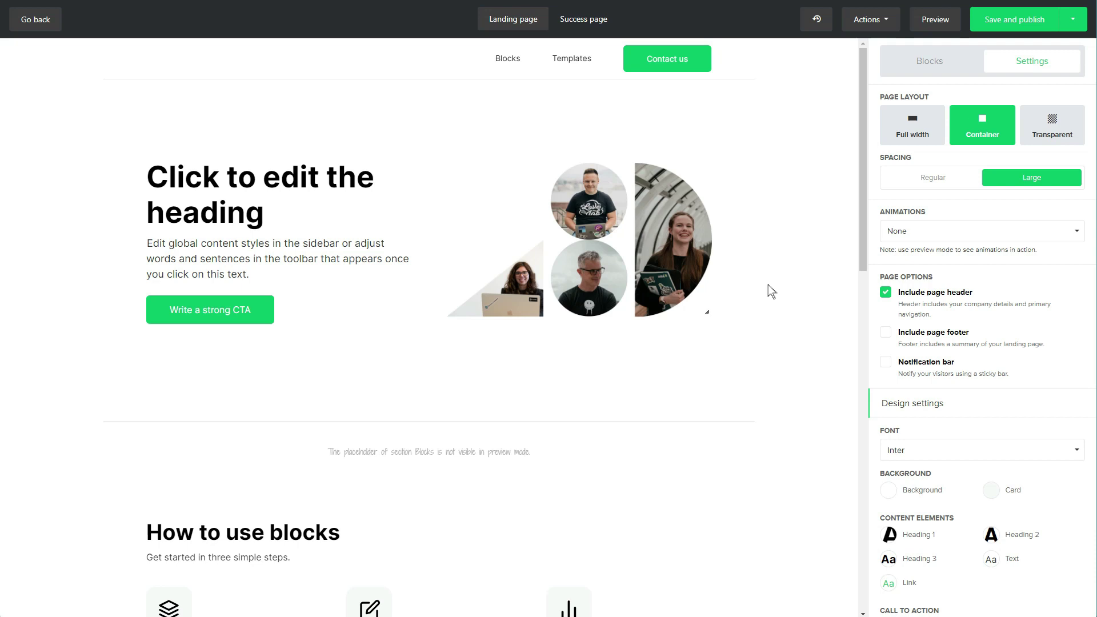
mouse_move(609, 187)
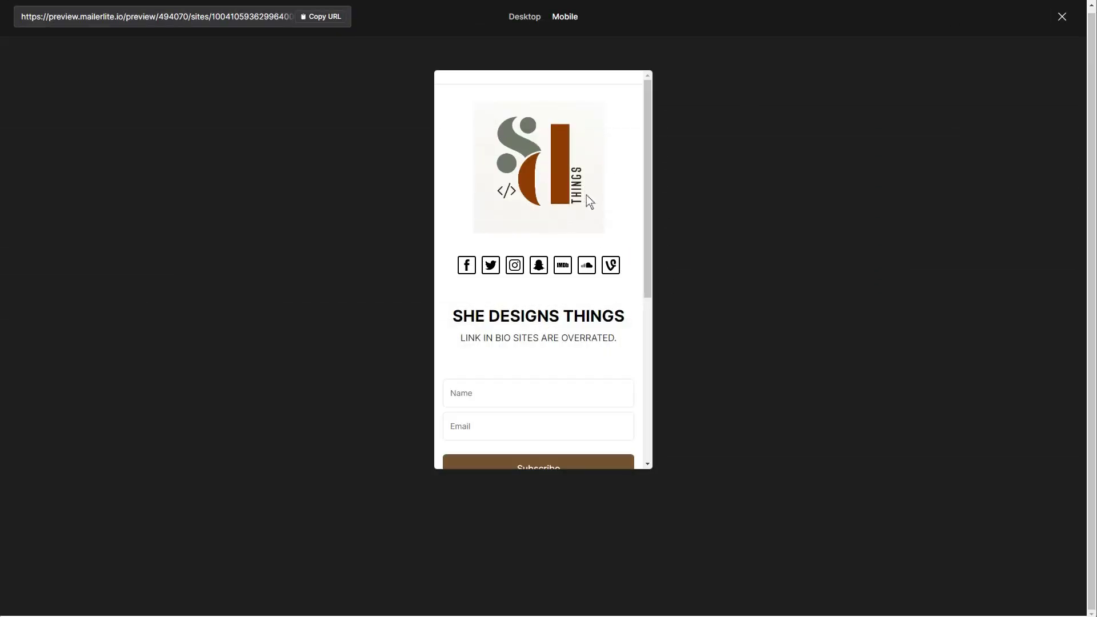
Step: Scroll up and down through the SHE DESIGNS THINGS mobile preview
scroll(586, 195, "down", 5)
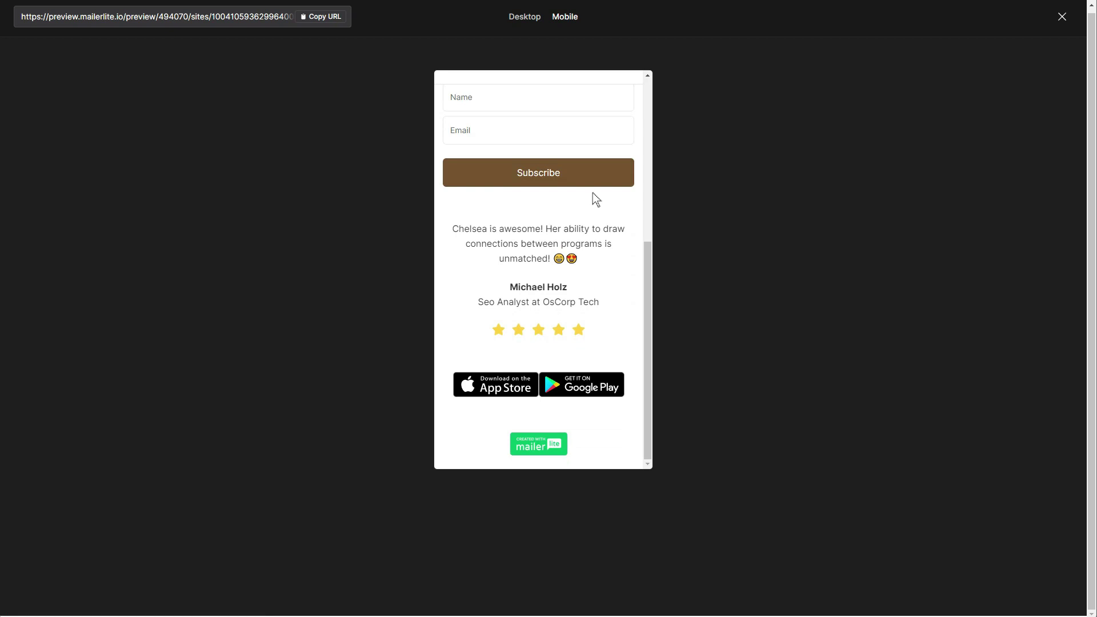
scroll(593, 350, "up", 5)
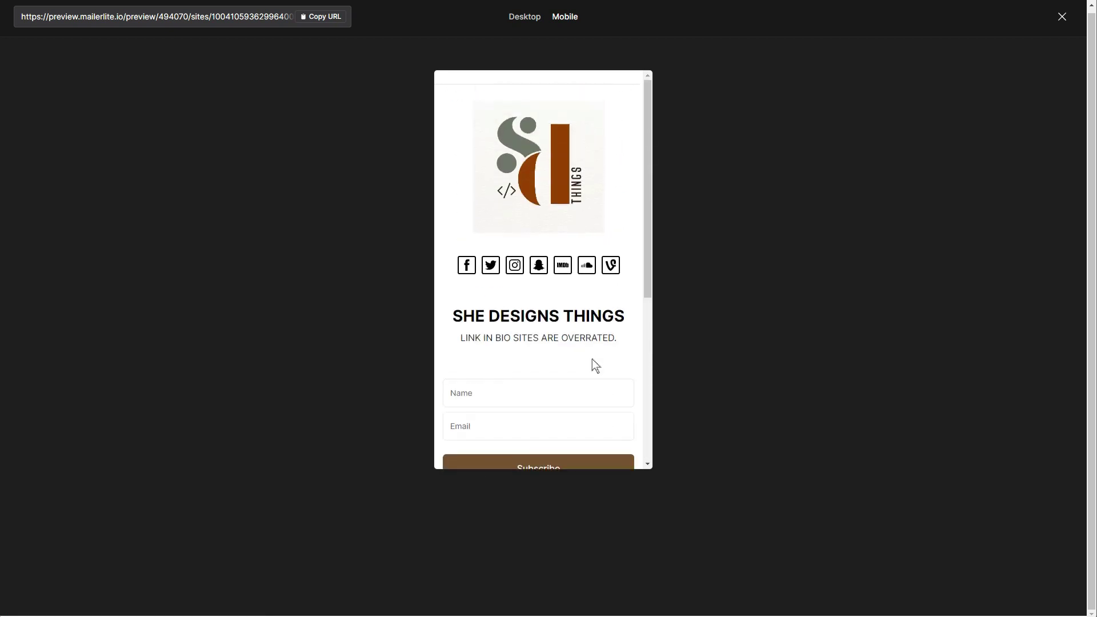
scroll(592, 358, "down", 5)
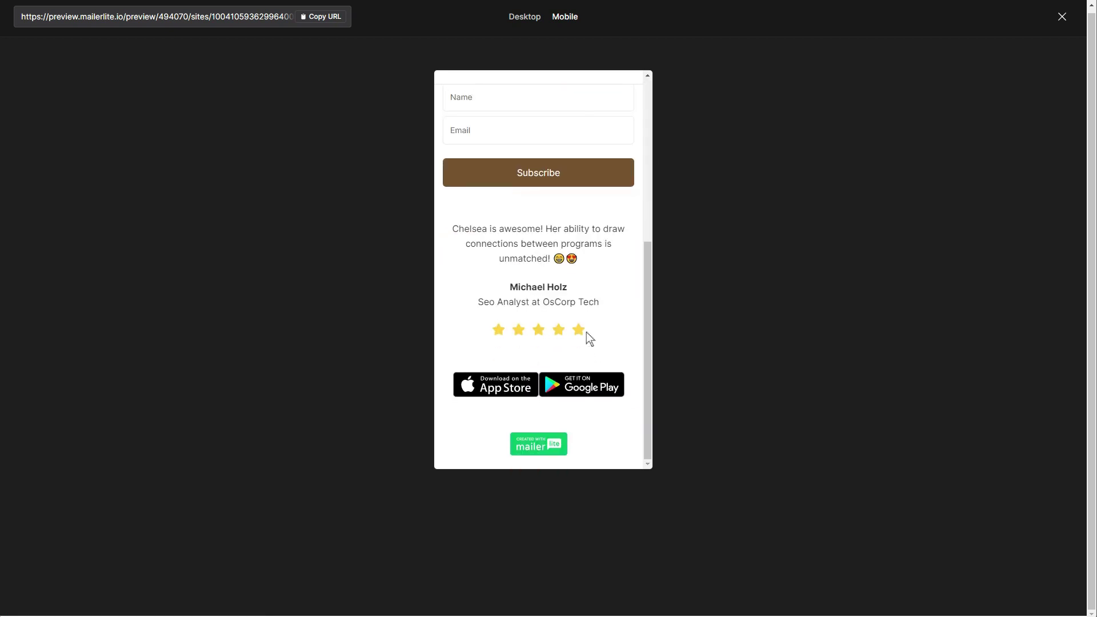
scroll(588, 334, "up", 5)
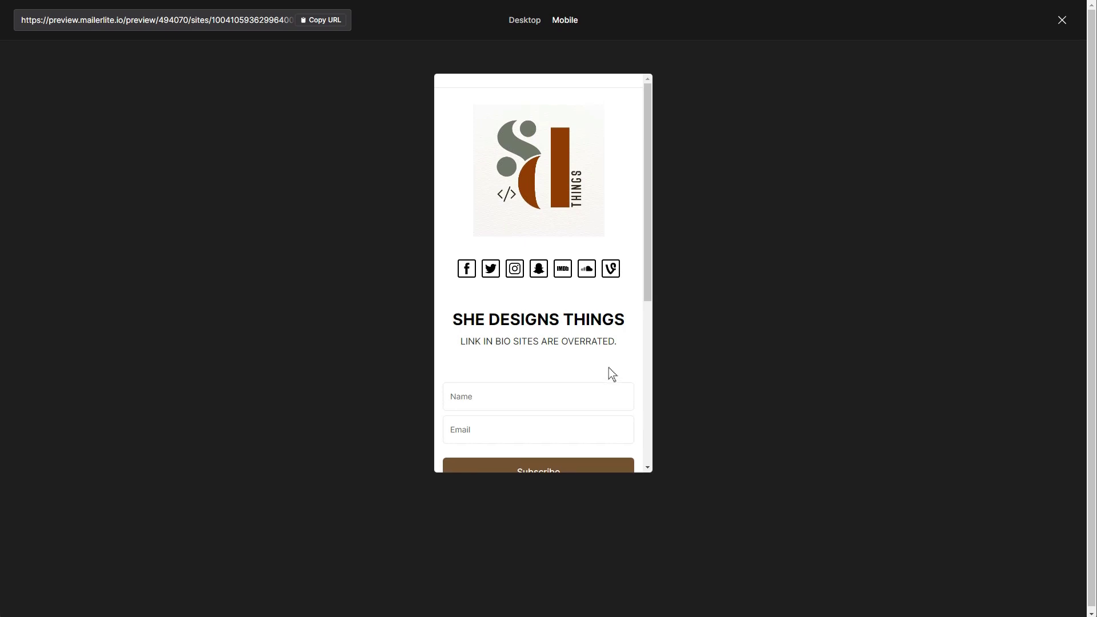
scroll(611, 355, "down", 3)
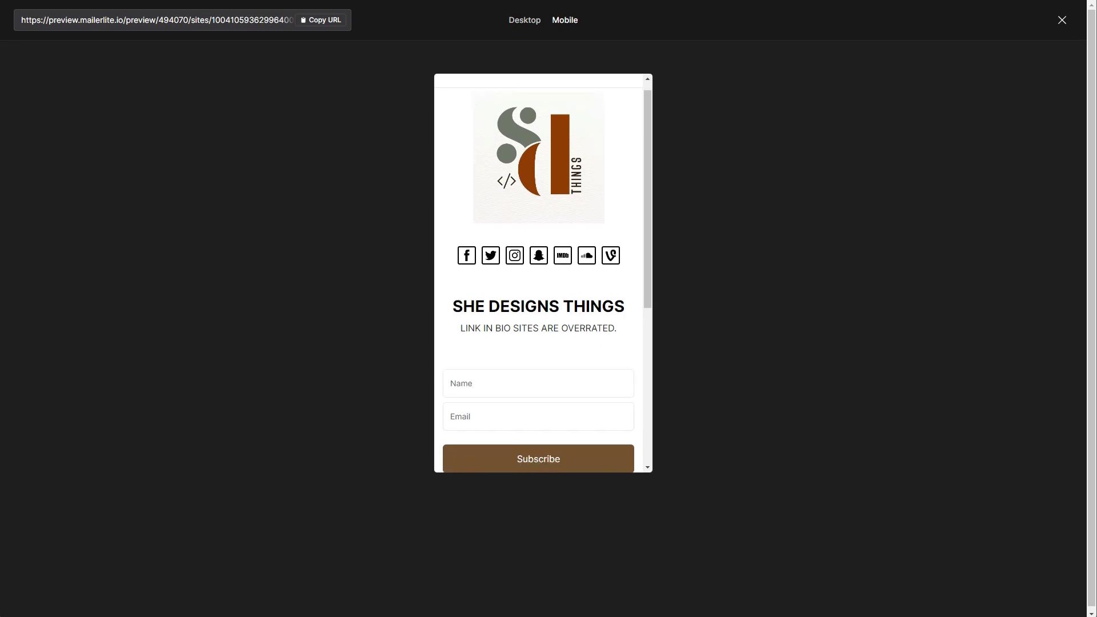
scroll(588, 289, "up", 3)
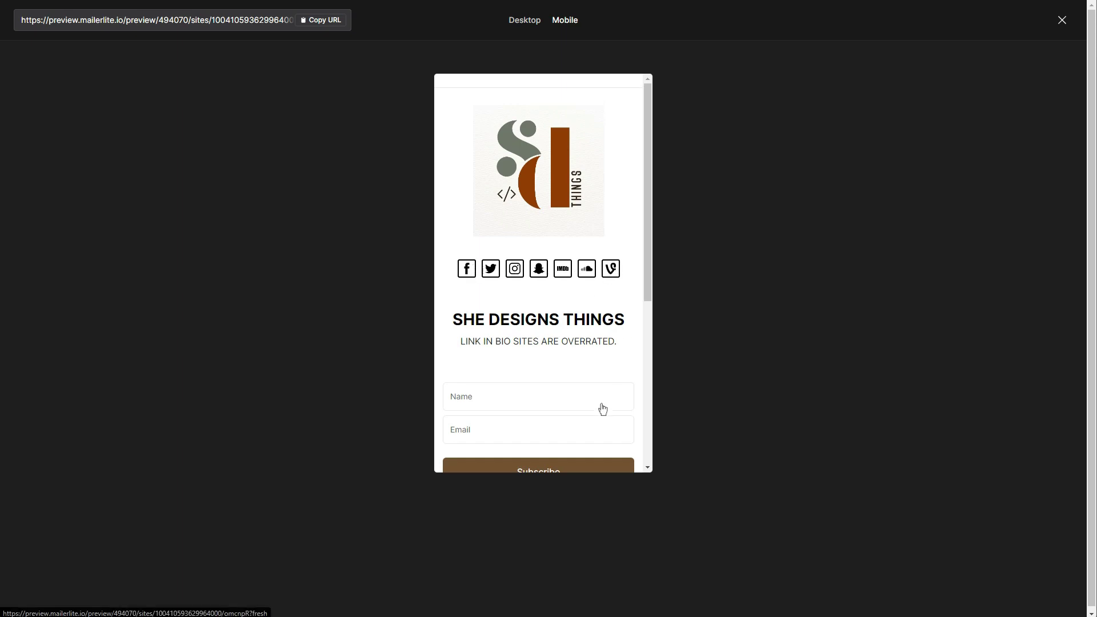
scroll(603, 410, "down", 2)
scroll(608, 369, "down", 3)
scroll(609, 370, "down", 1)
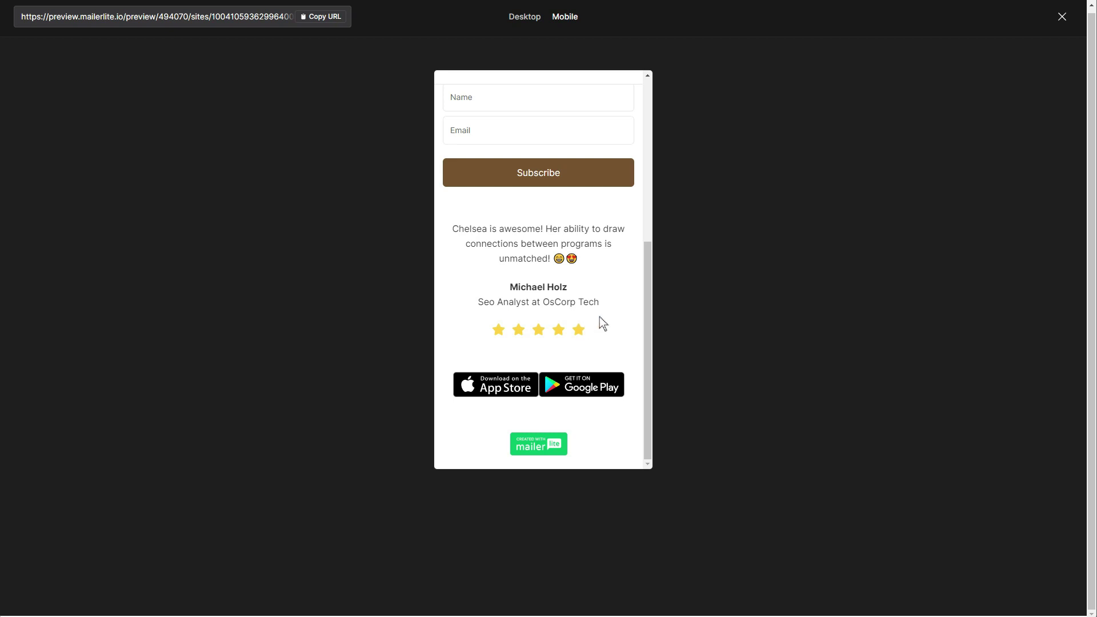
scroll(634, 297, "up", 5)
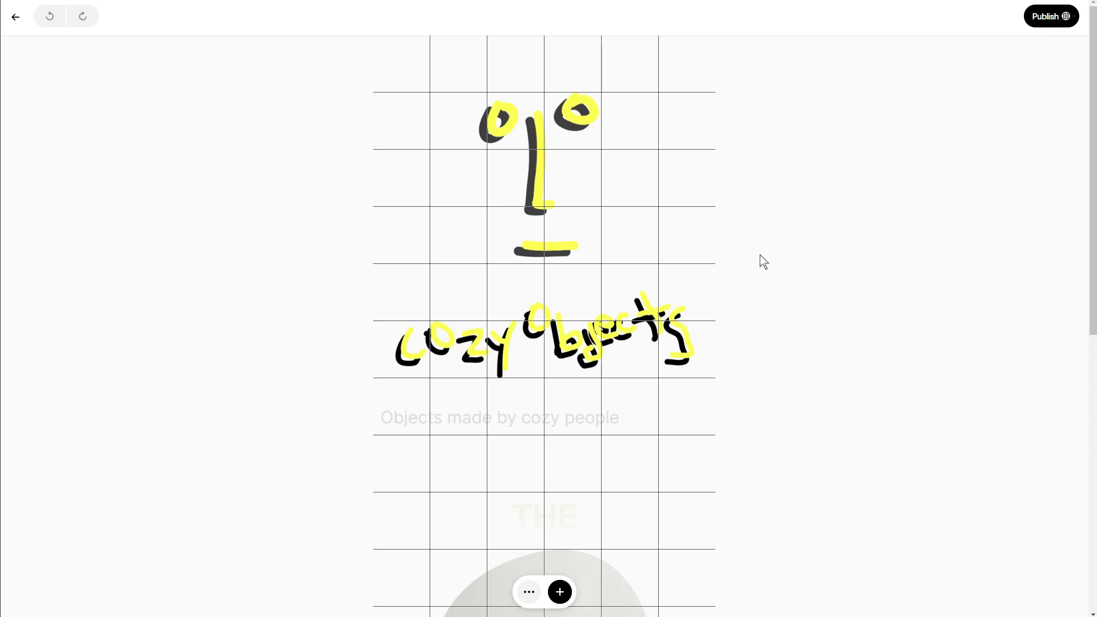
scroll(759, 259, "down", 9)
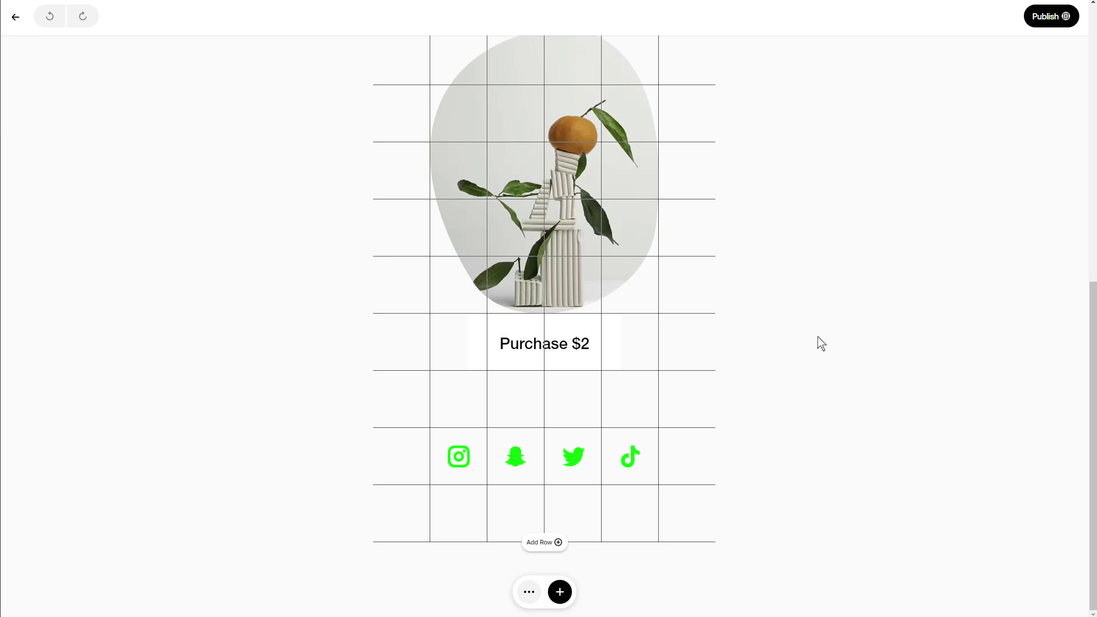
scroll(758, 228, "up", 9)
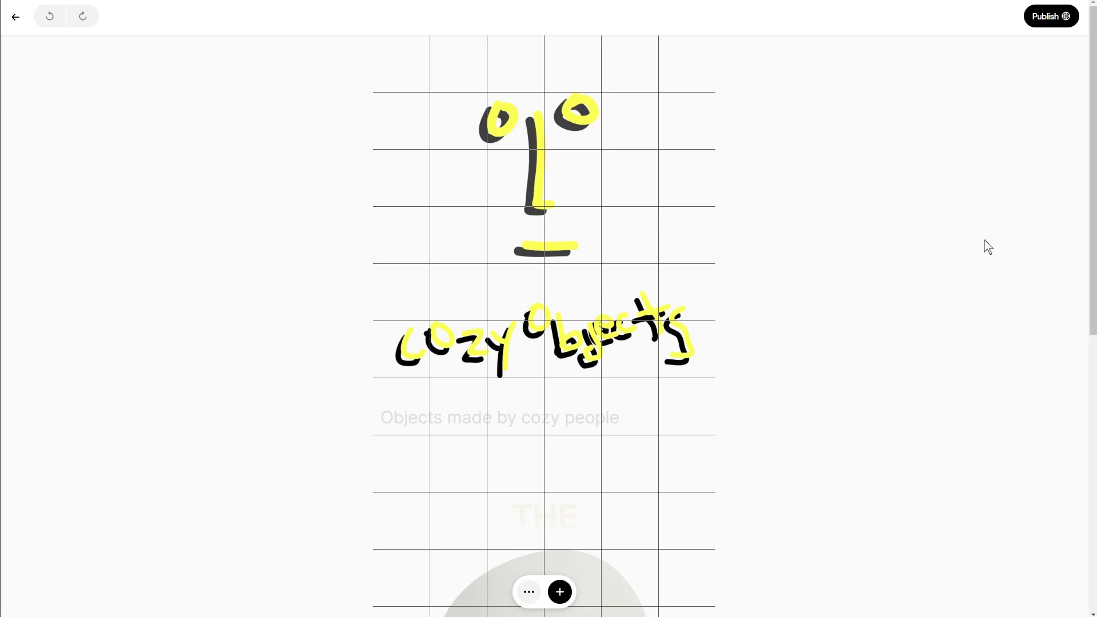
Step: Select the hand-drawn header image and scroll through its Shape options
left_click(594, 315)
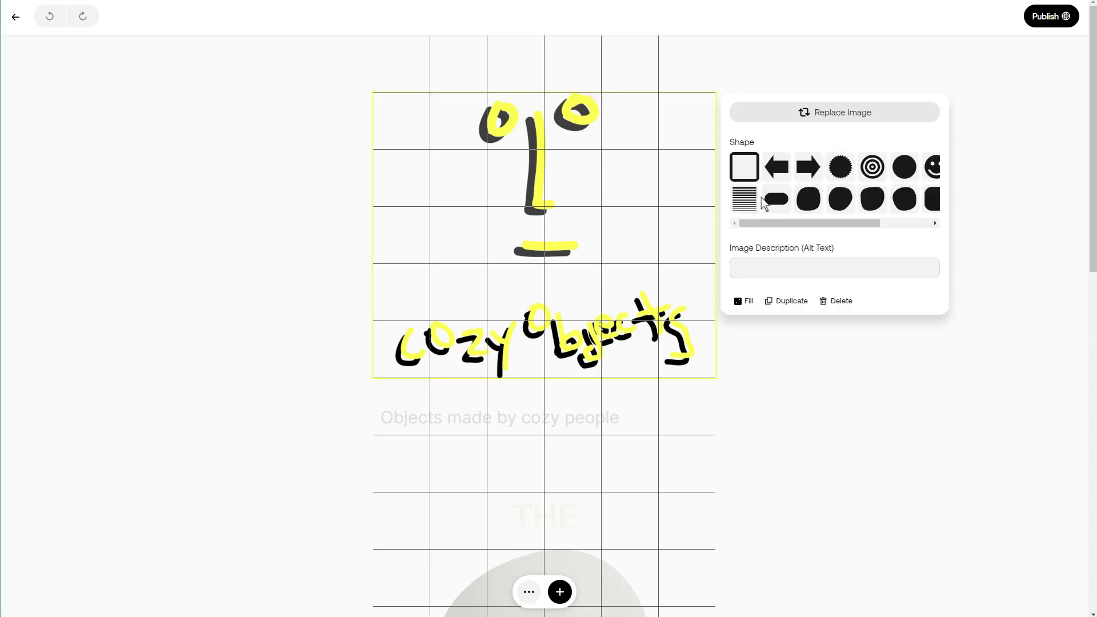
left_click_drag(777, 222, 752, 222)
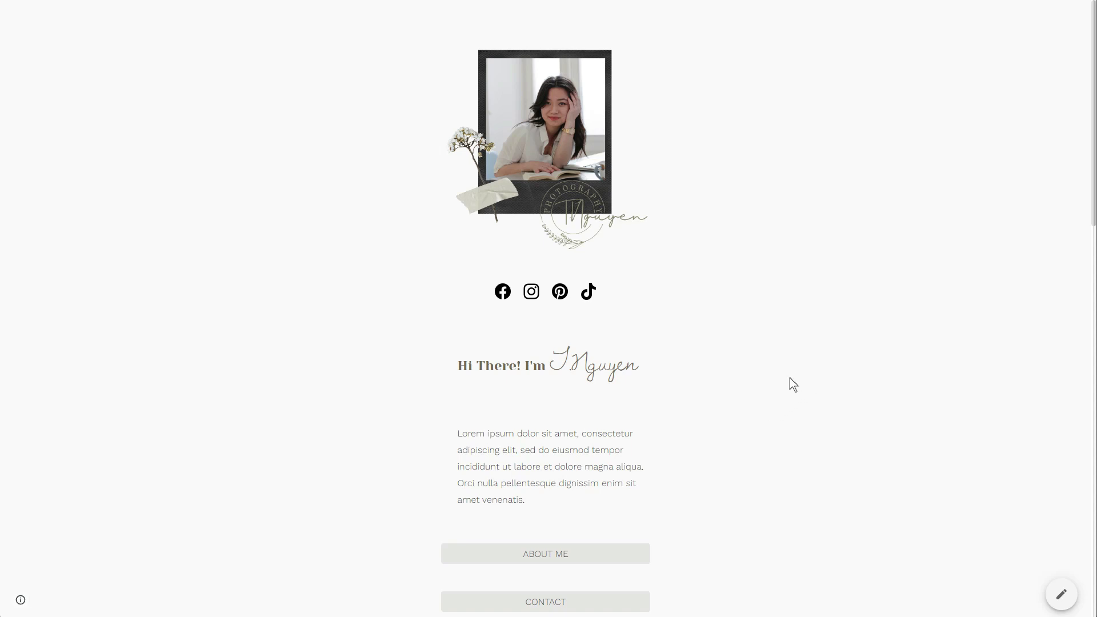
Step: Scroll the demo page from the profile photo down to the Start your love story footer
scroll(731, 381, "down", 10)
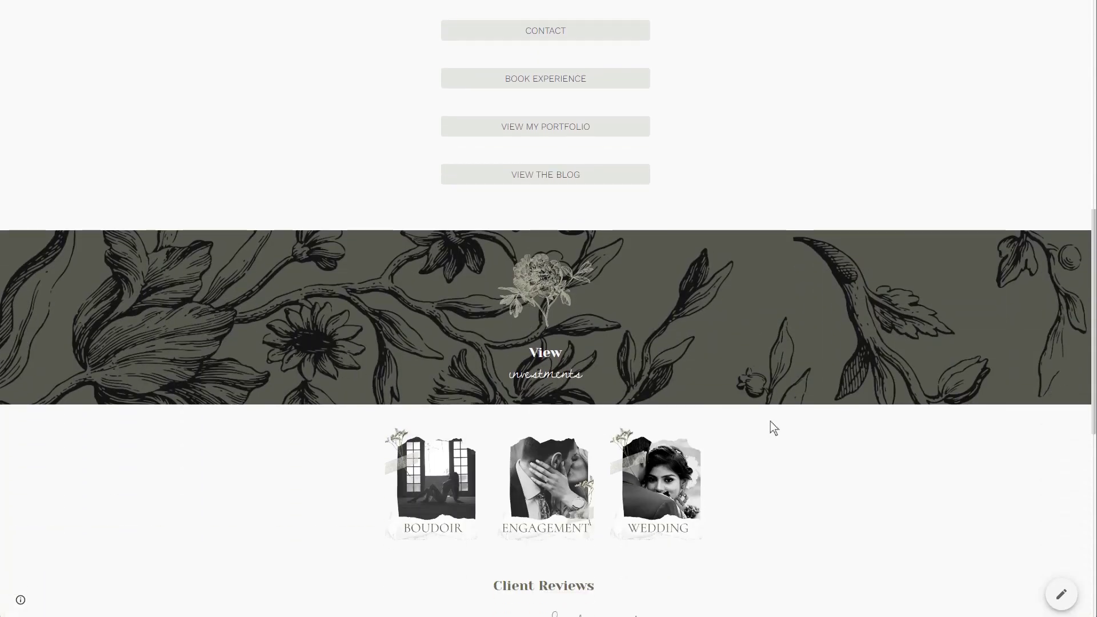
scroll(770, 429, "down", 9)
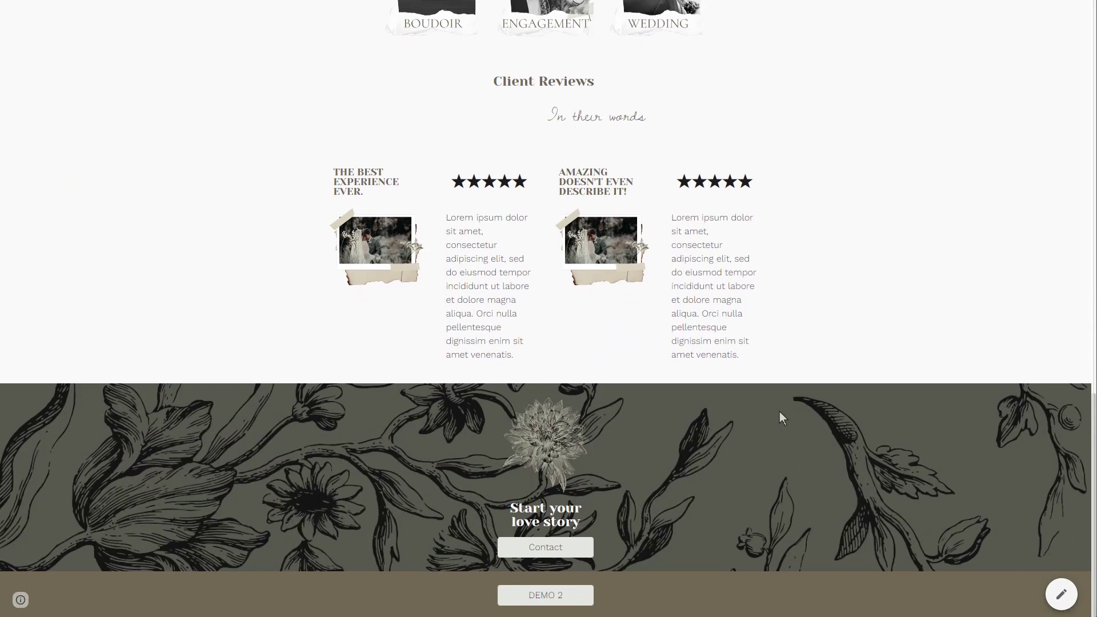
scroll(782, 413, "up", 2)
scroll(784, 413, "down", 2)
scroll(764, 407, "up", 19)
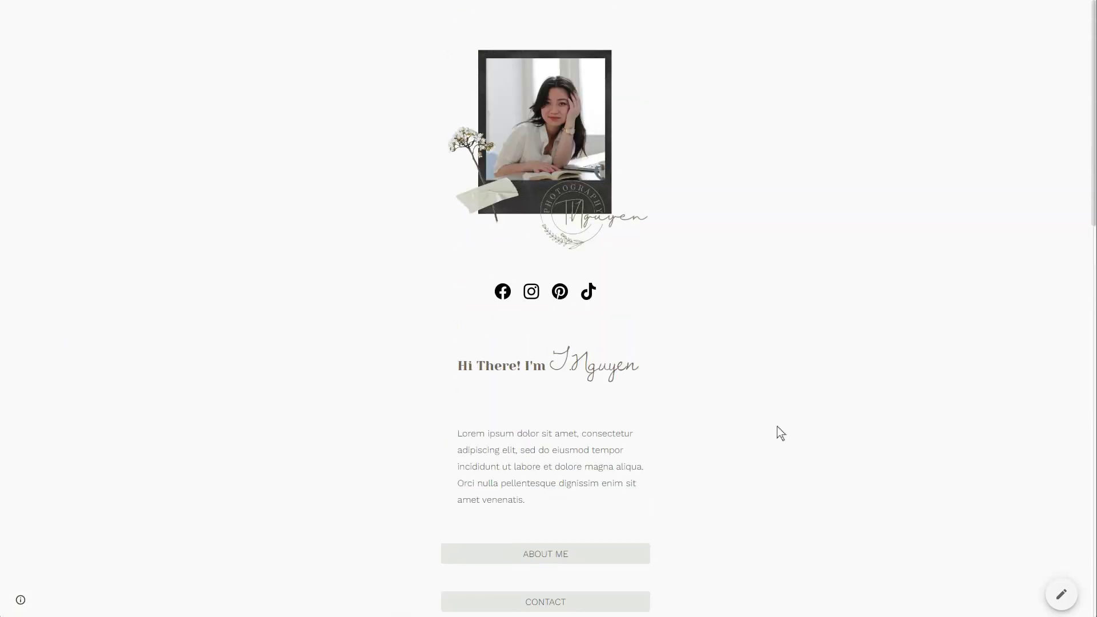
scroll(786, 429, "down", 14)
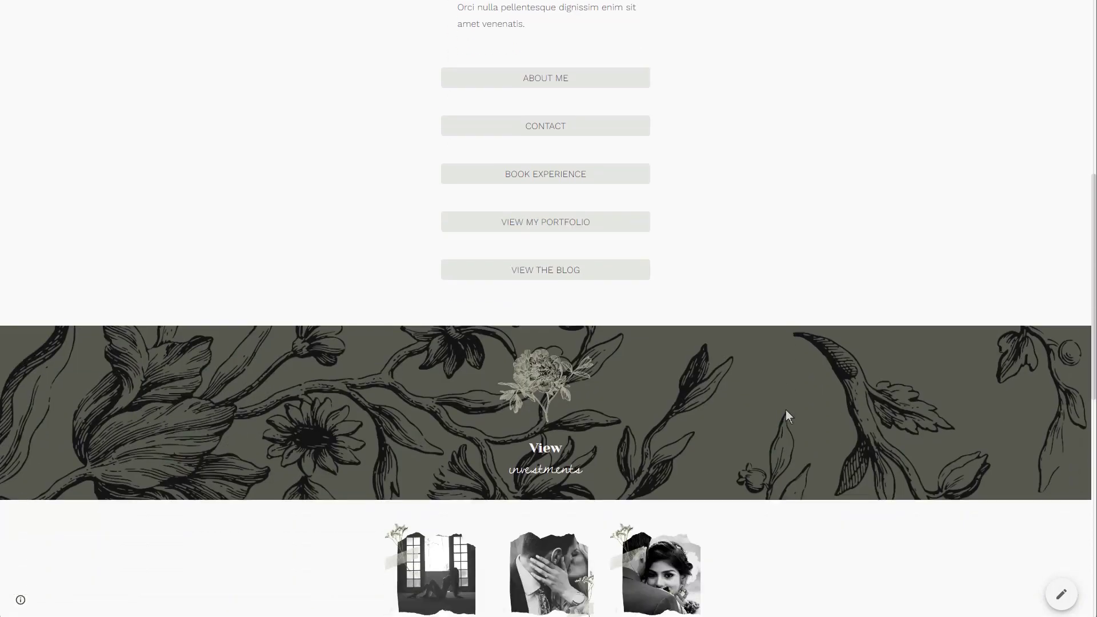
scroll(788, 409, "down", 3)
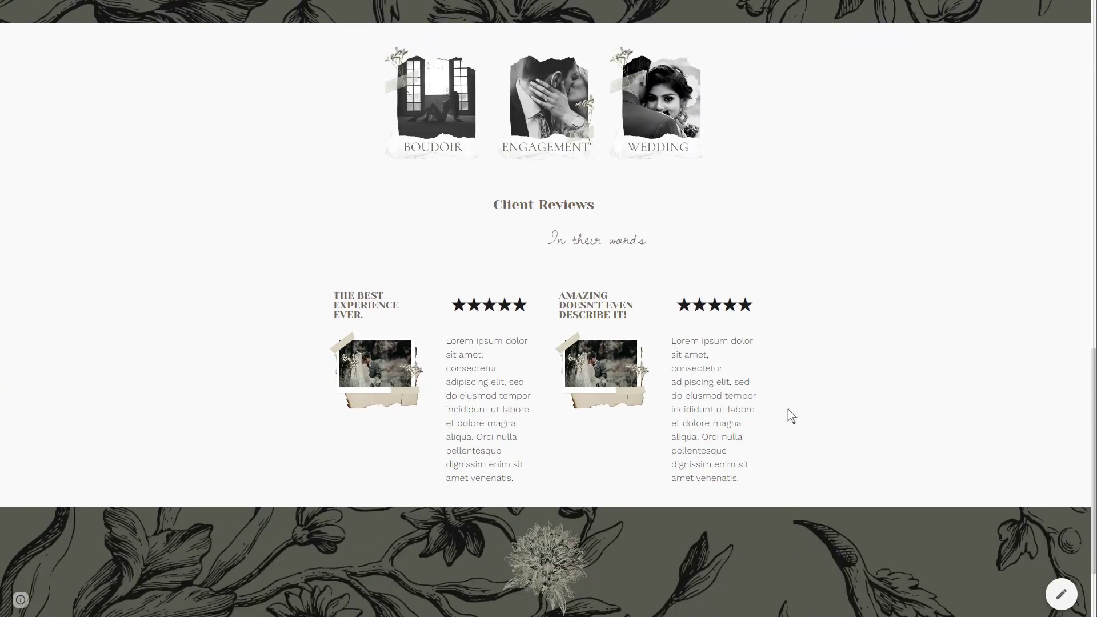
scroll(786, 409, "down", 2)
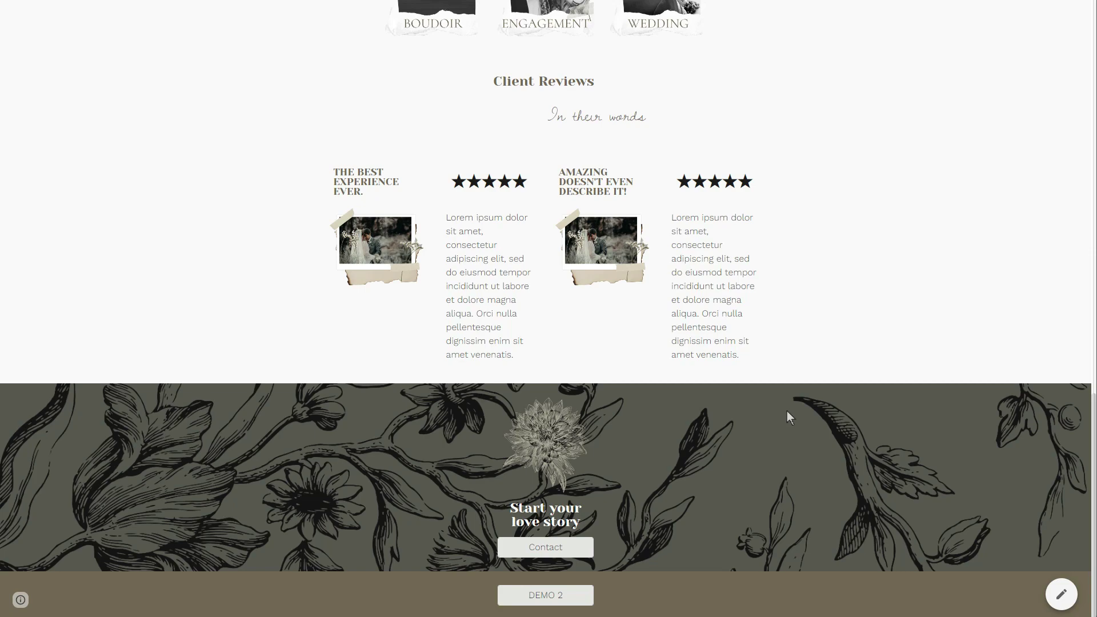
scroll(753, 301, "up", 5)
scroll(757, 308, "up", 2)
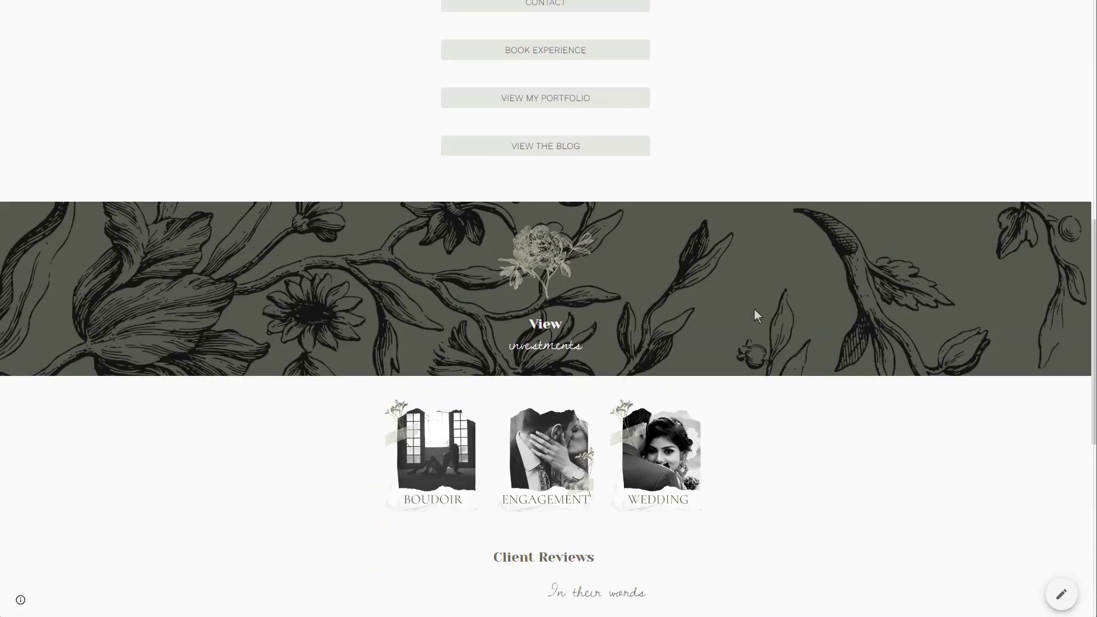
scroll(783, 340, "down", 7)
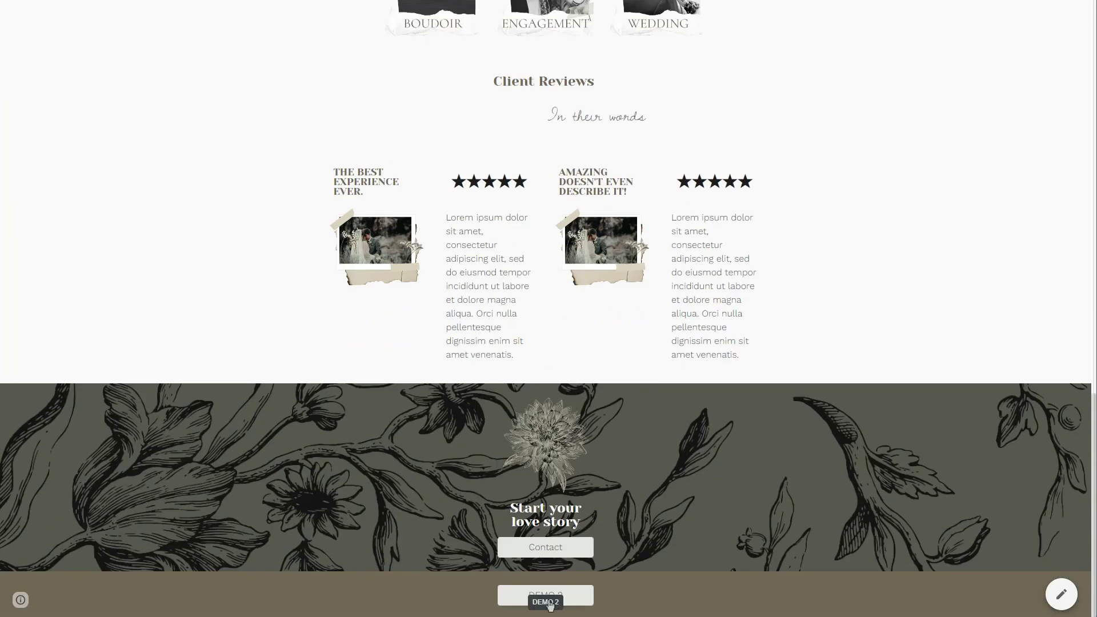
Step: Open the DEMO 2 floral page, scroll to its footer and back to the intro
left_click(548, 601)
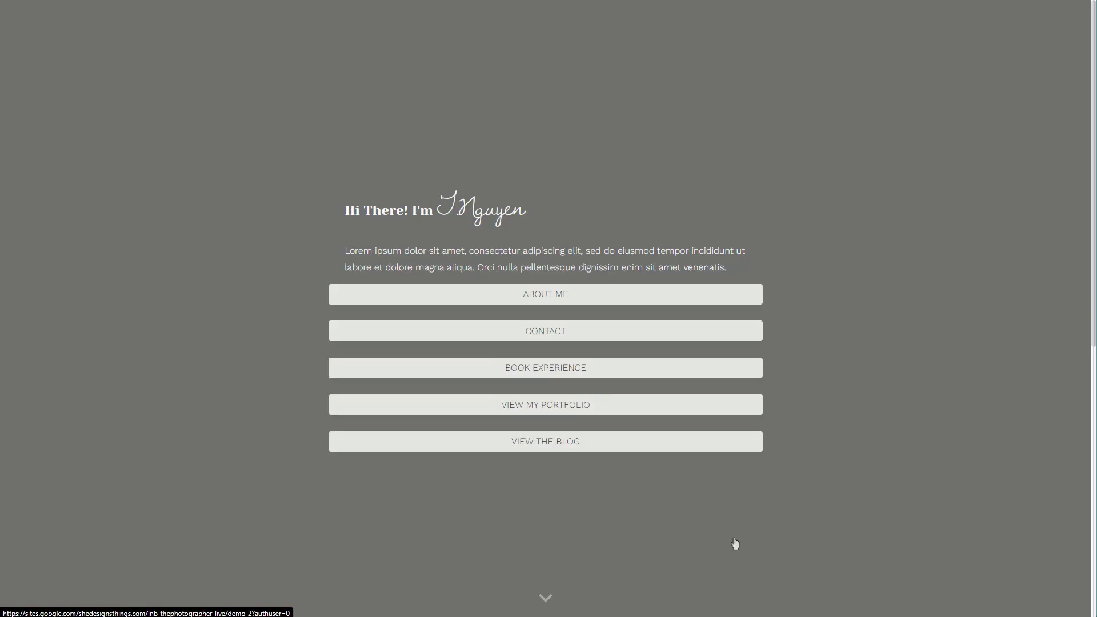
scroll(833, 439, "down", 10)
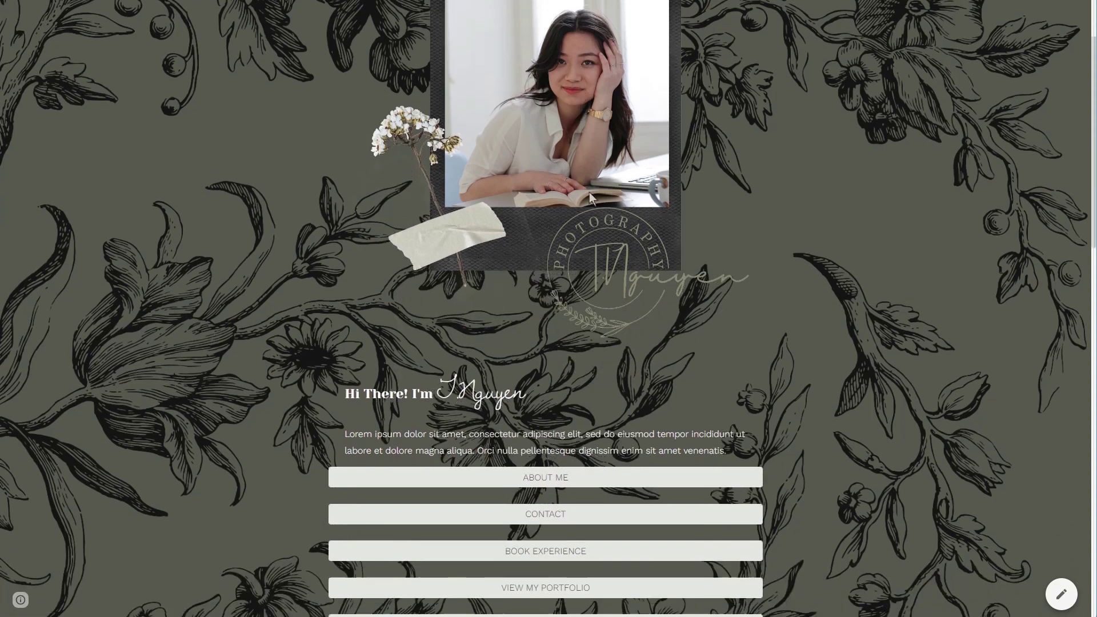
scroll(827, 259, "down", 7)
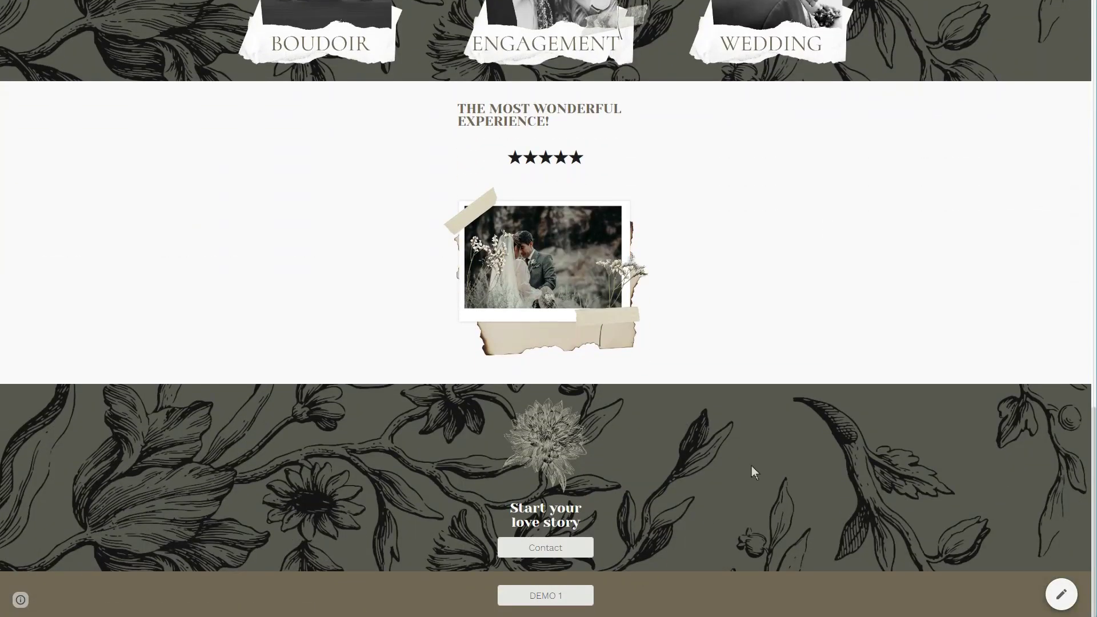
scroll(754, 457, "up", 17)
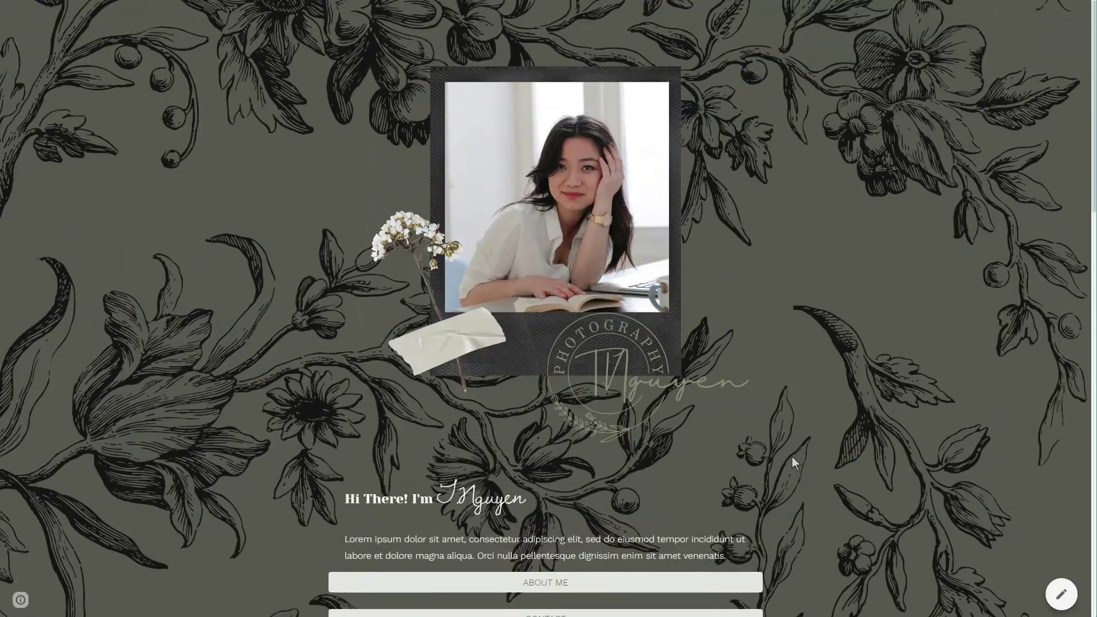
Step: Preview the demo page in DevTools device mode at iPhone 12 Pro size
key("F12")
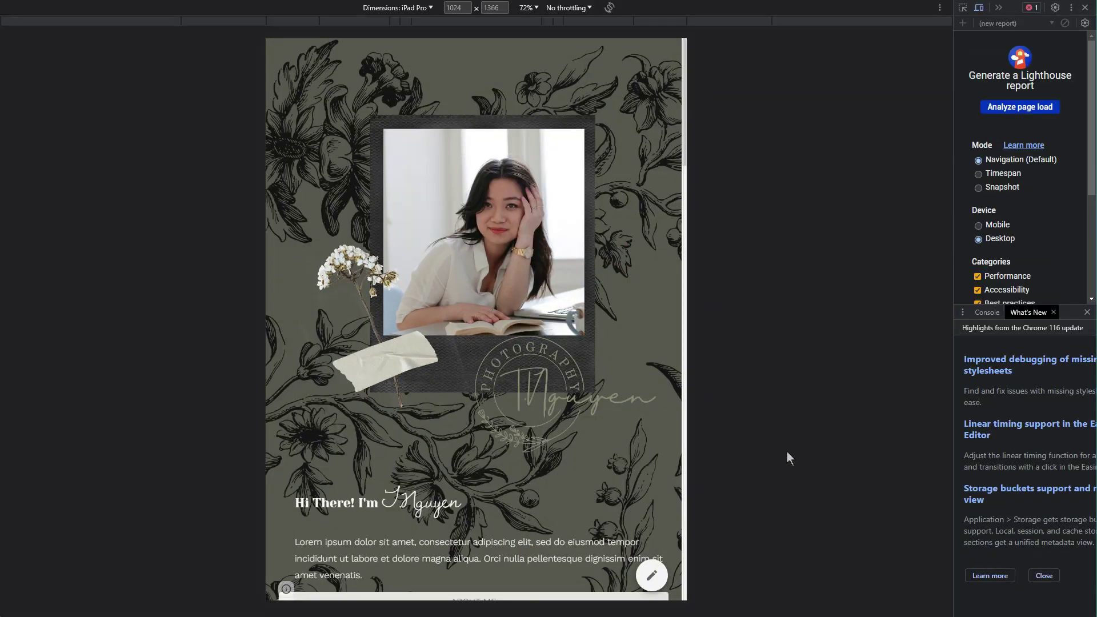
left_click(428, 8)
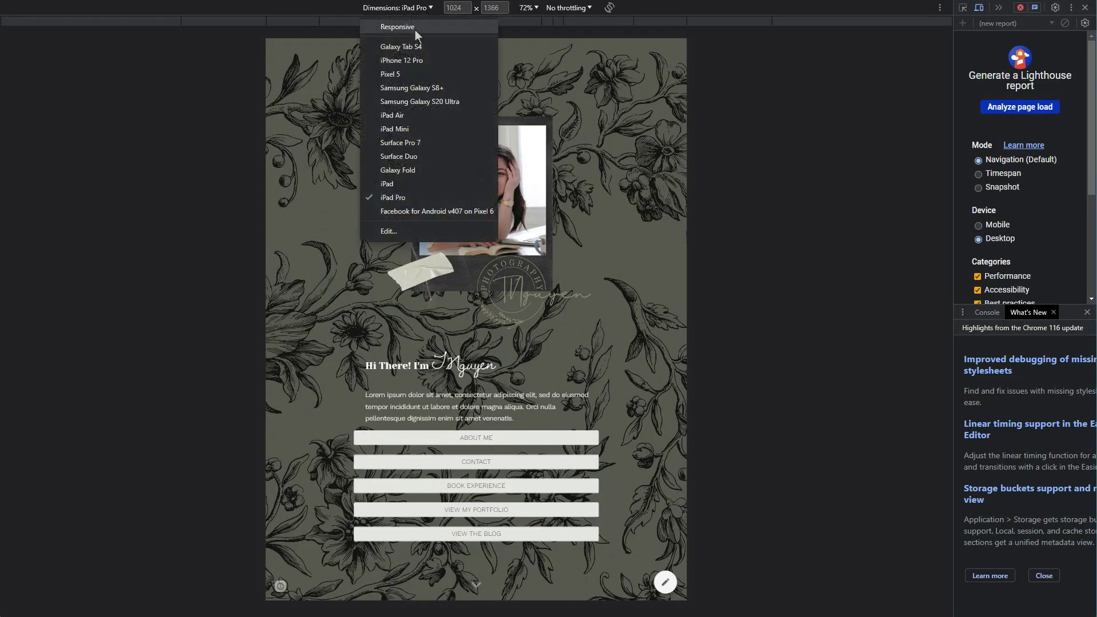
left_click(413, 60)
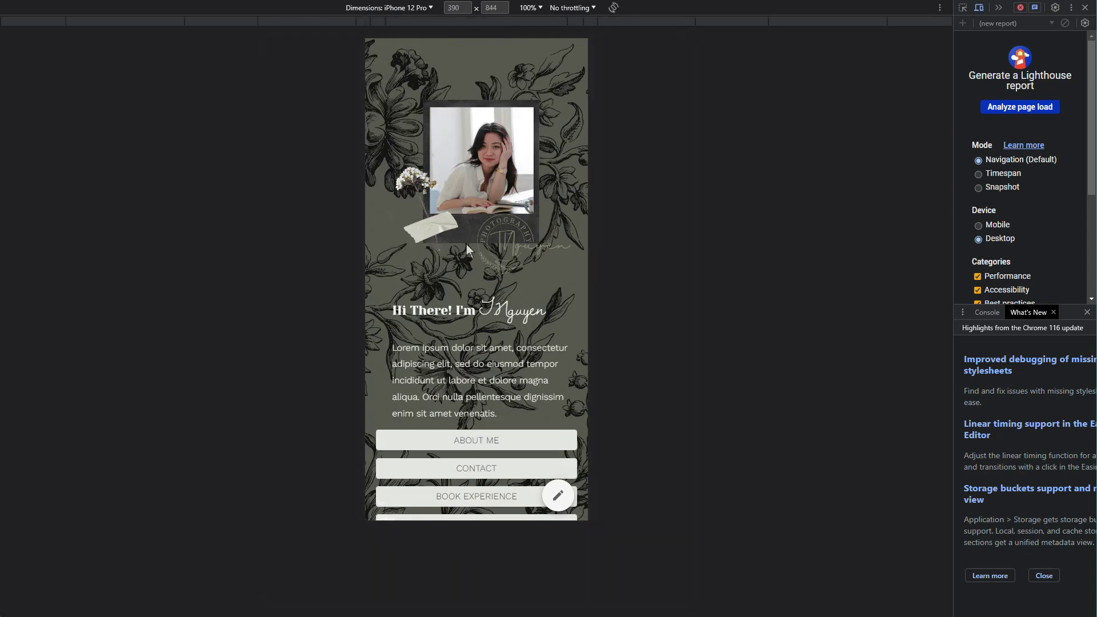
scroll(466, 245, "down", 10)
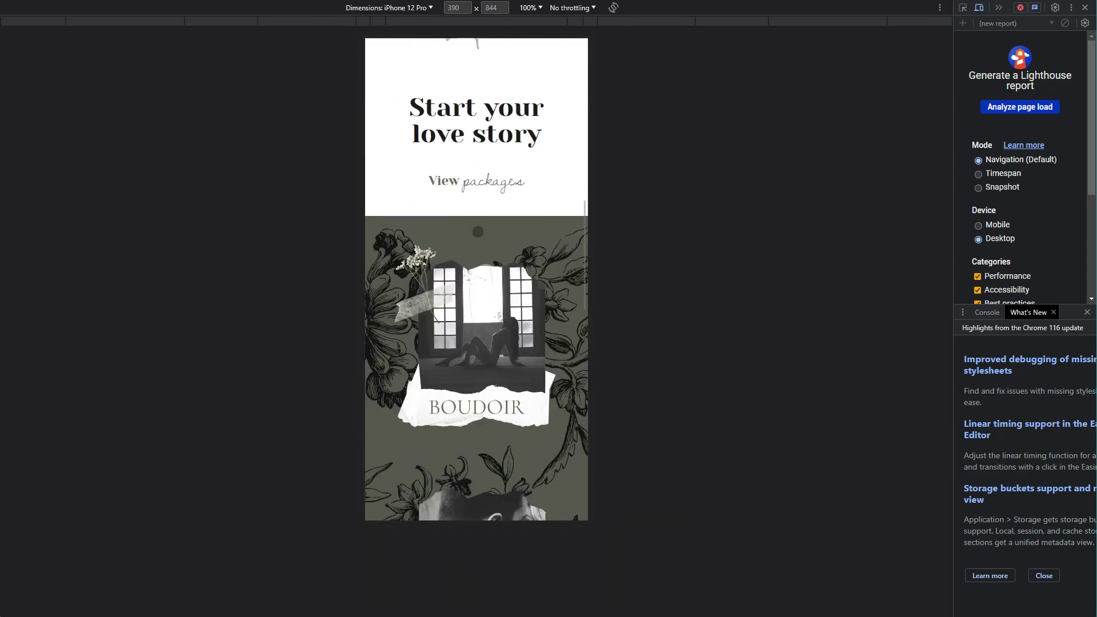
scroll(478, 231, "down", 15)
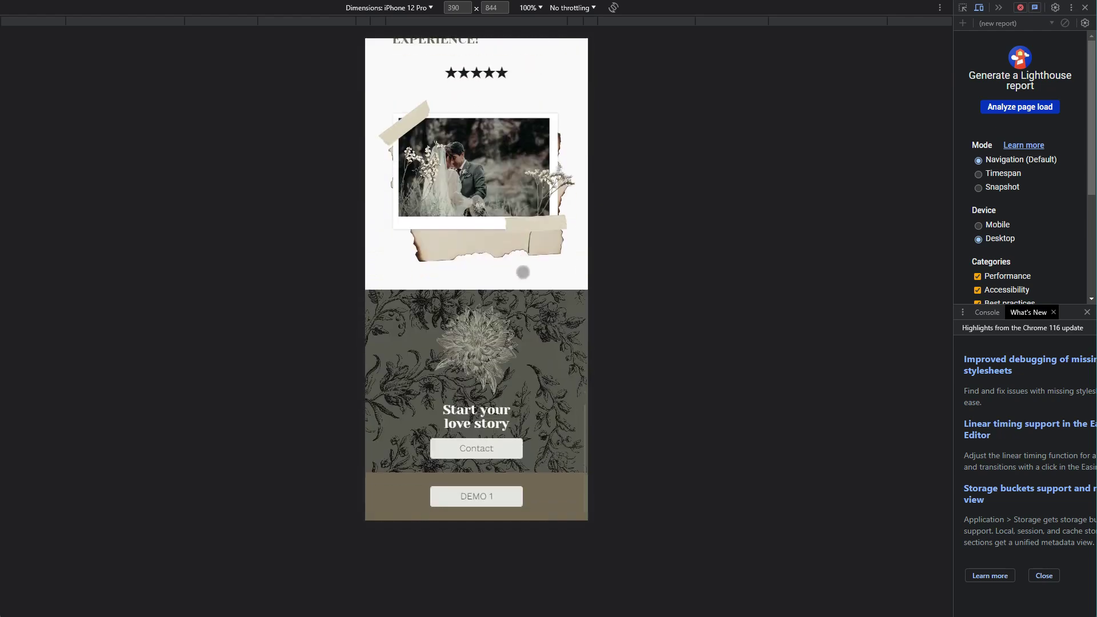
Step: Open the DEMO 1 page and scroll through it at phone size
left_click(478, 496)
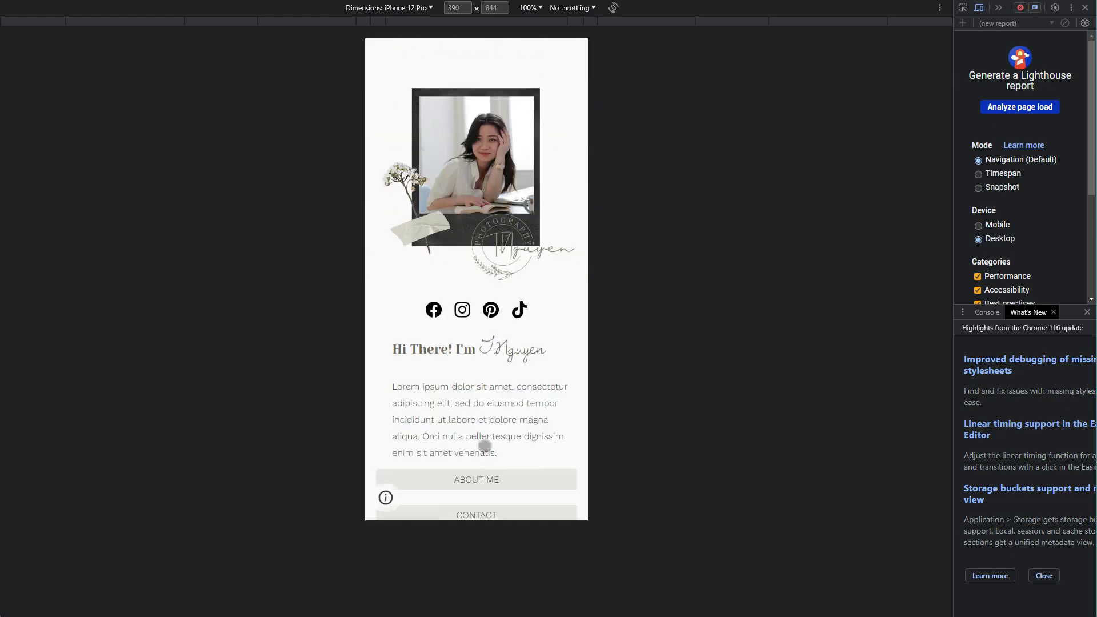
scroll(485, 445, "down", 15)
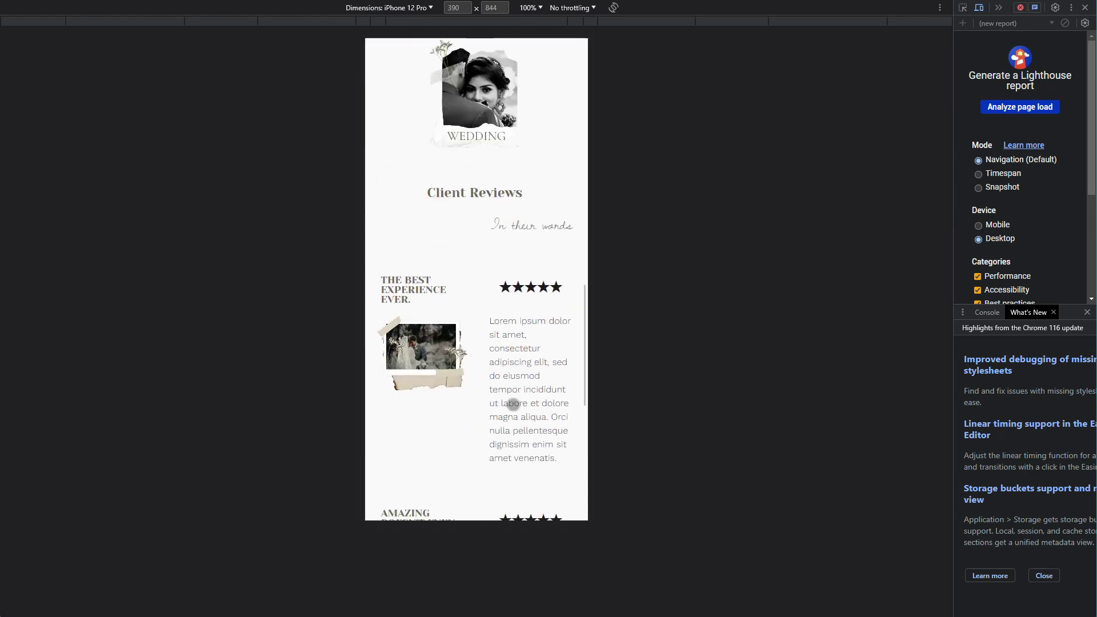
scroll(512, 404, "down", 5)
scroll(509, 403, "up", 2)
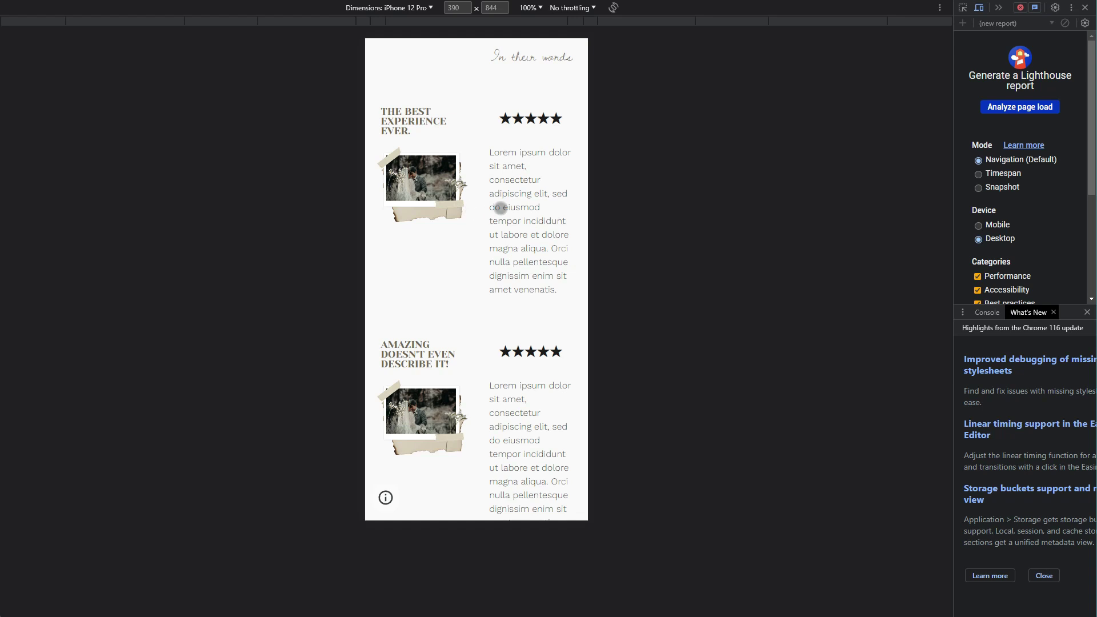
scroll(465, 247, "down", 5)
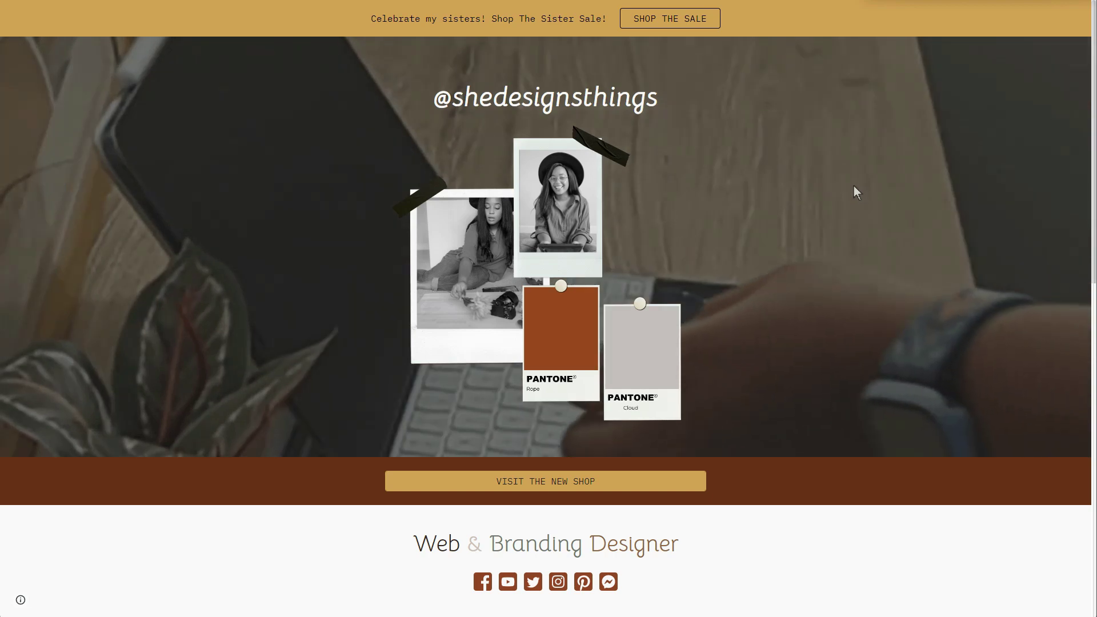
scroll(855, 185, "down", 5)
scroll(853, 186, "down", 5)
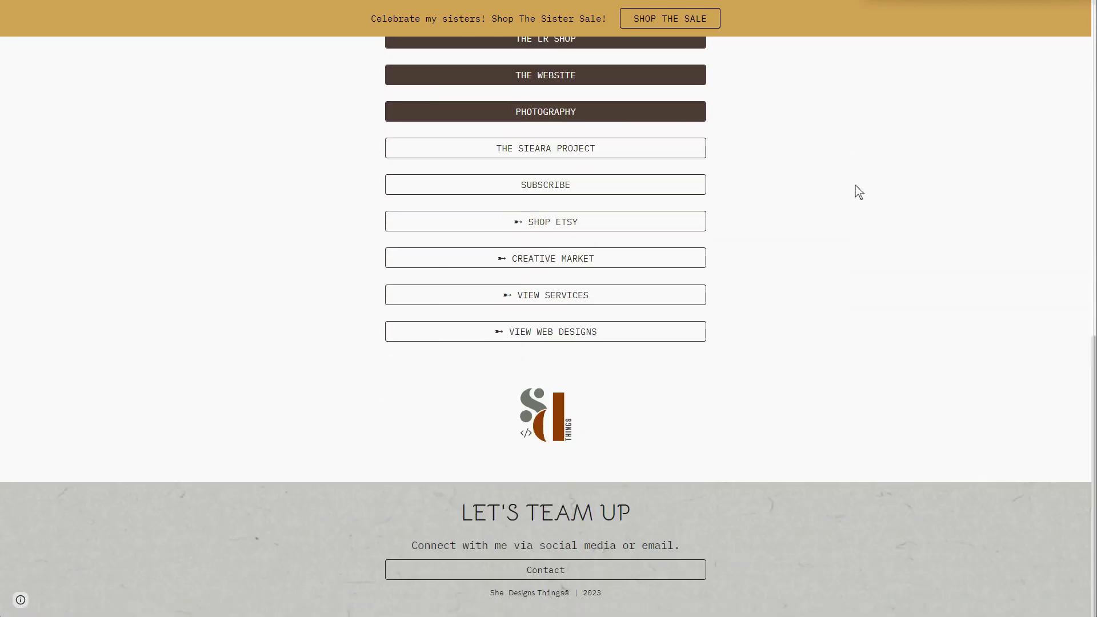
scroll(859, 191, "up", 10)
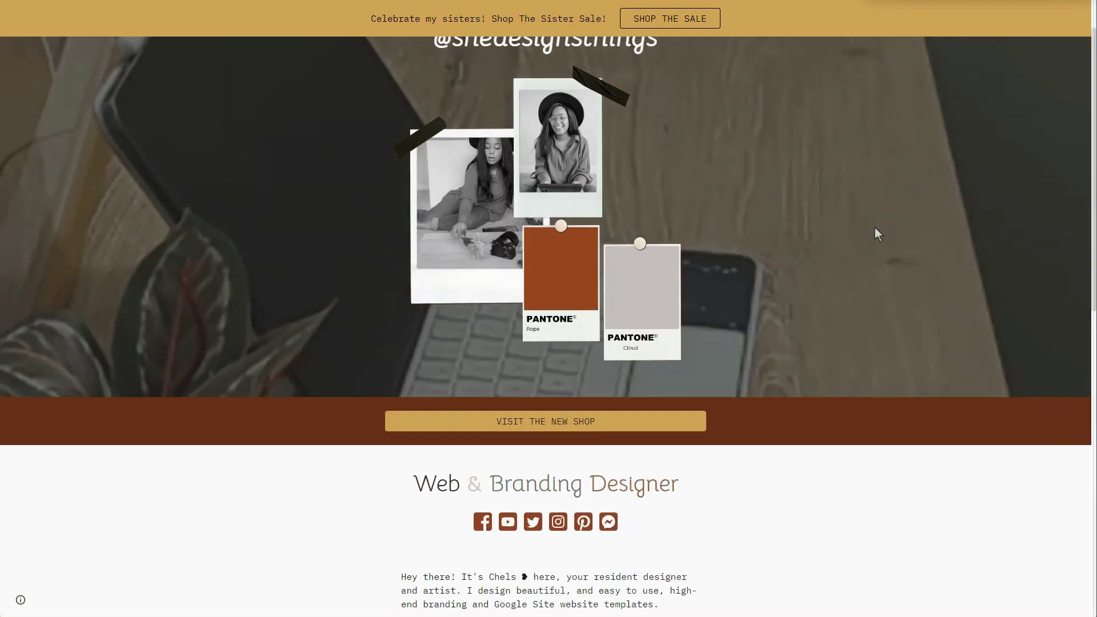